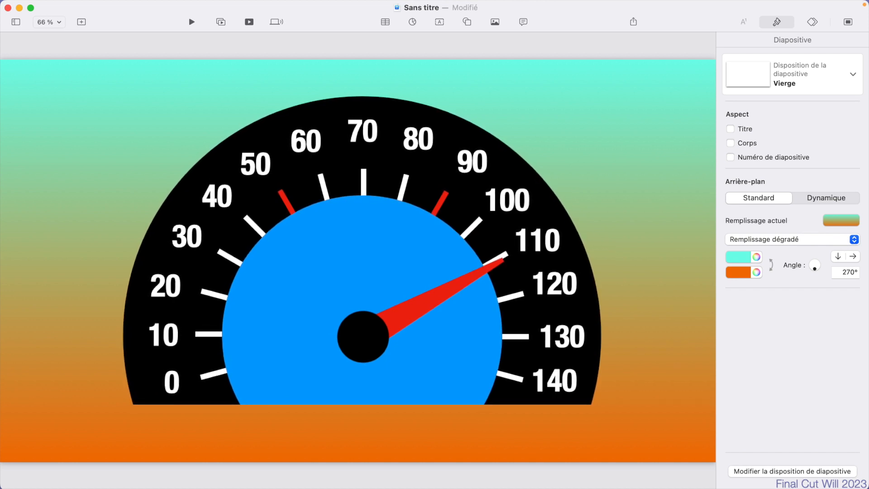
Add a circle and enlarge it proportionally from its centre so it fills most of the slide's height.
{"action": "left_click", "coordinate": [465, 20]}
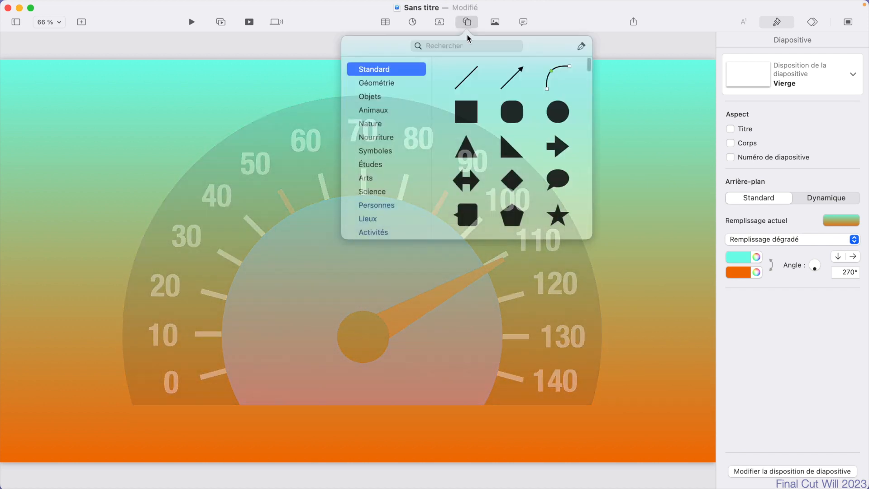
{"action": "left_click", "coordinate": [552, 113]}
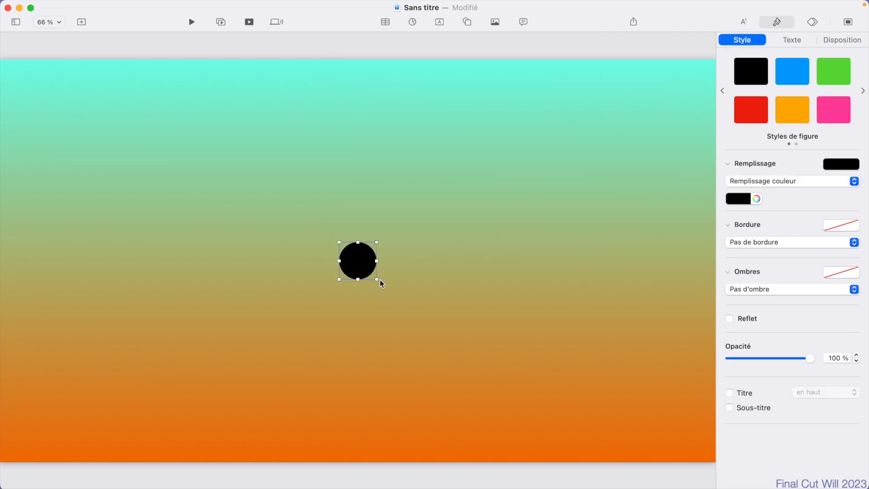
{"action": "key", "text": "alt+shift"}
{"action": "left_click_drag", "start_coordinate": [378, 278], "coordinate": [545, 415]}
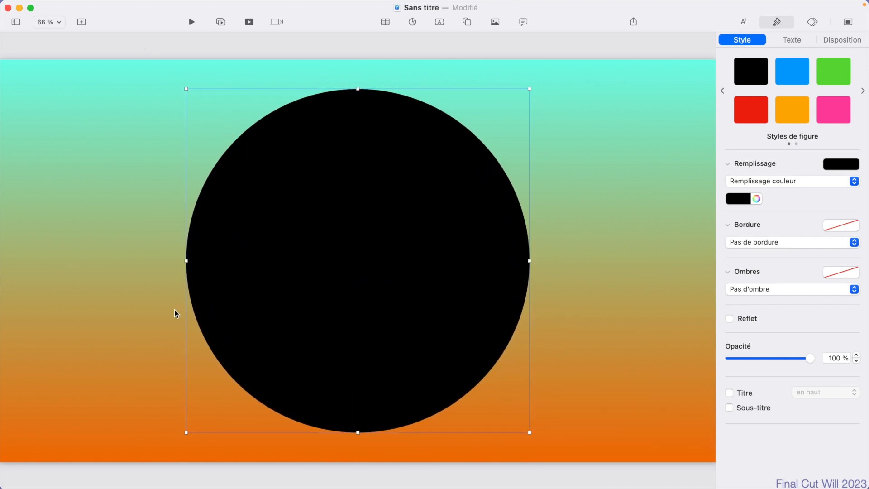
Add a red rectangle wider than the black circle and place it over the circle's lower part.
{"action": "left_click", "coordinate": [466, 22]}
{"action": "left_click", "coordinate": [475, 119]}
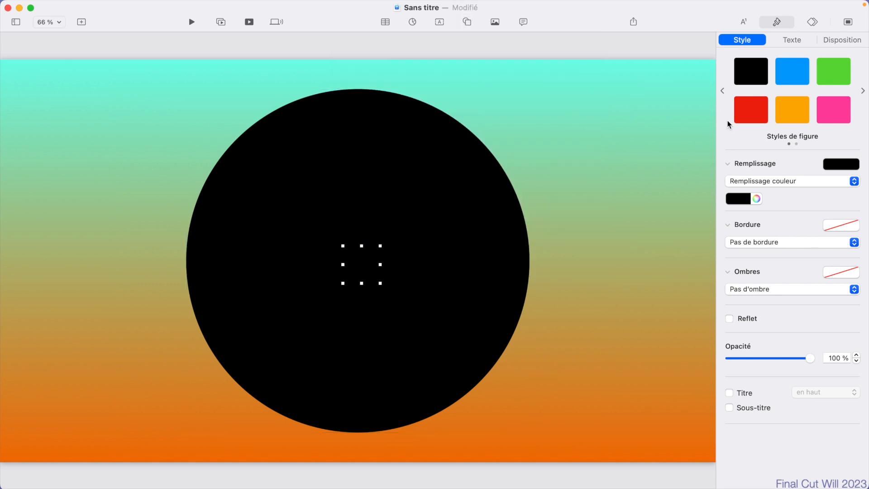
{"action": "left_click", "coordinate": [755, 118]}
{"action": "left_click_drag", "start_coordinate": [343, 283], "coordinate": [146, 326]}
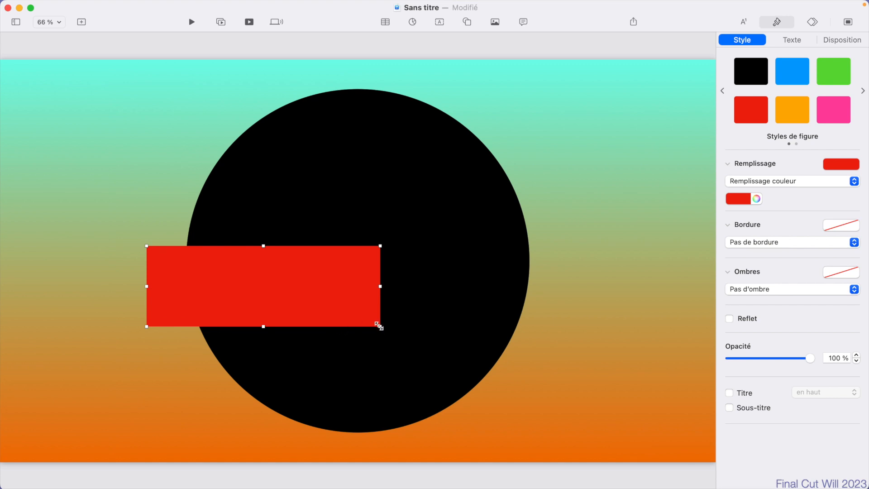
{"action": "left_click_drag", "start_coordinate": [380, 326], "coordinate": [571, 416]}
{"action": "left_click_drag", "start_coordinate": [520, 353], "coordinate": [518, 418]}
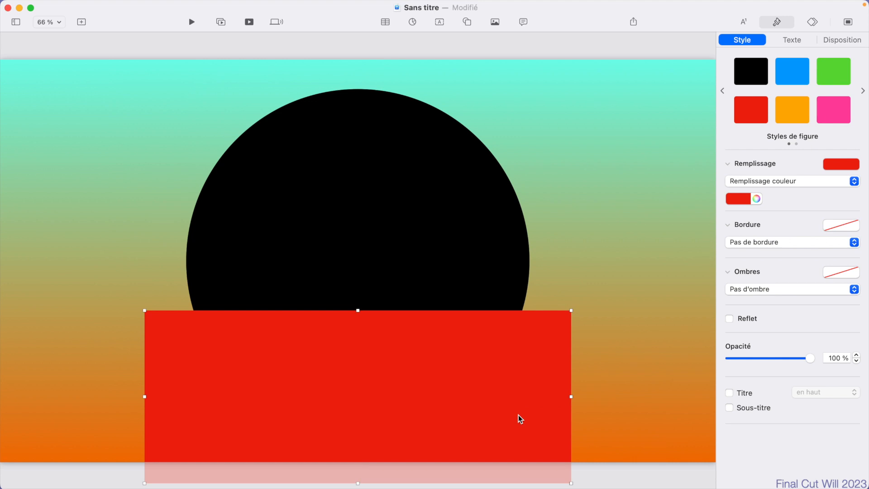
Subtract the red rectangle from the black circle, leaving a flat-bottomed dome.
{"action": "left_click", "coordinate": [330, 175], "text": "shift"}
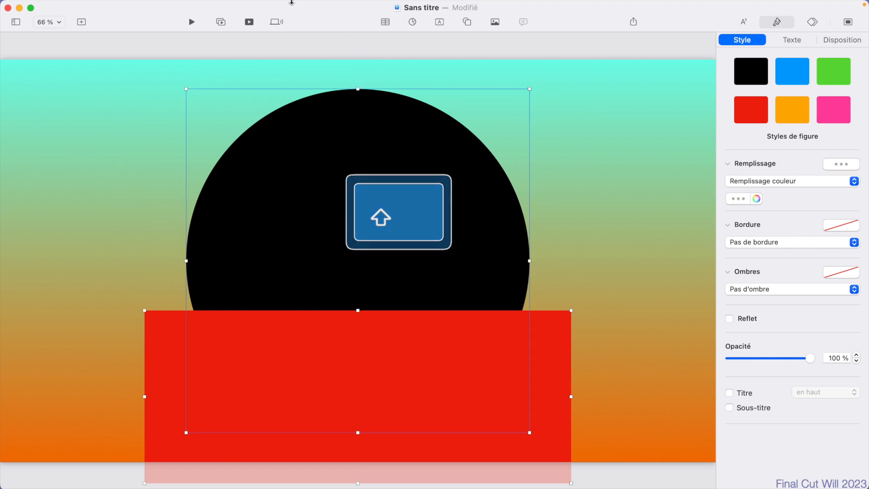
{"action": "mouse_move", "coordinate": [292, 2]}
{"action": "left_click", "coordinate": [240, 6]}
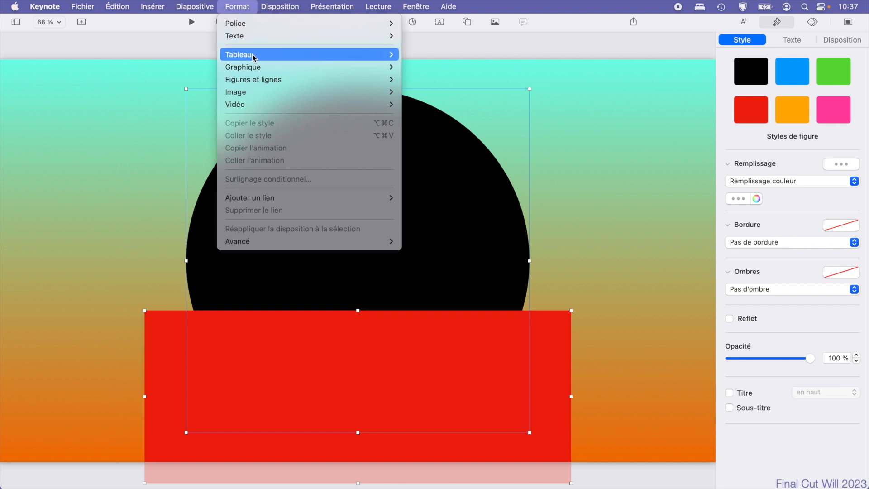
{"action": "mouse_move", "coordinate": [369, 81]}
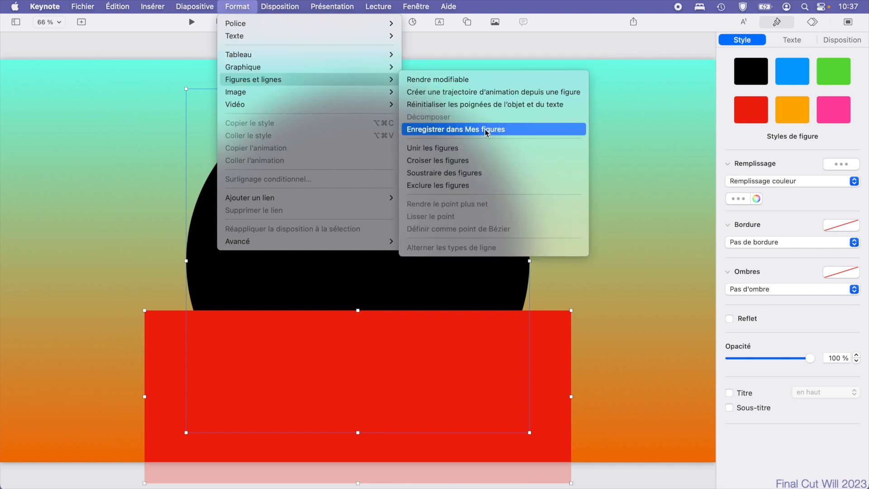
{"action": "left_click", "coordinate": [466, 177]}
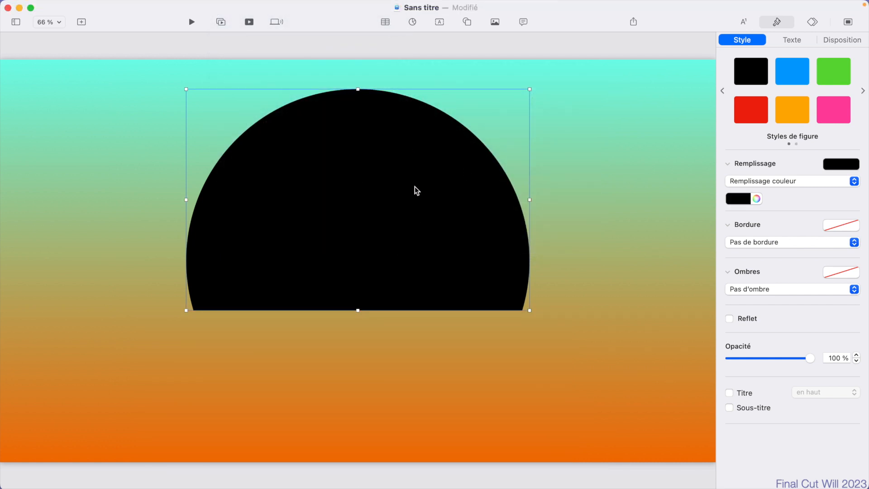
Add a blue circle and enlarge it from its centre to a bit over half the black dome's width.
{"action": "left_click", "coordinate": [468, 23]}
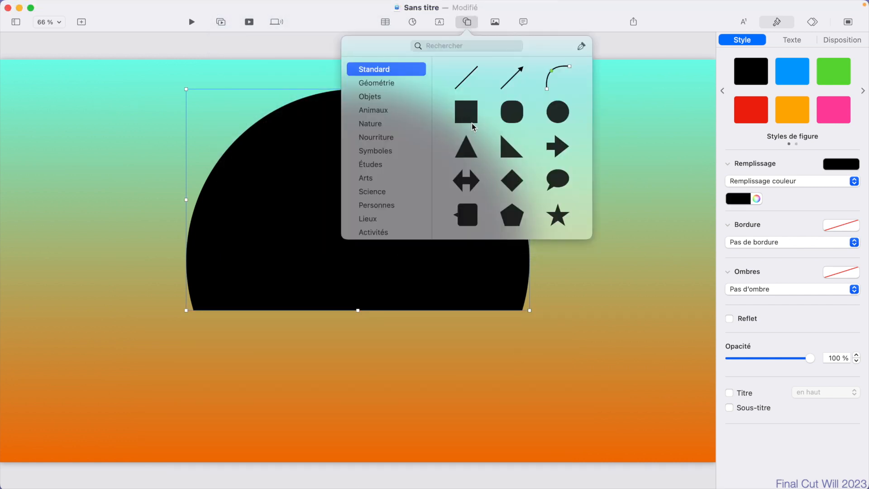
{"action": "left_click", "coordinate": [560, 113]}
{"action": "left_click", "coordinate": [792, 80]}
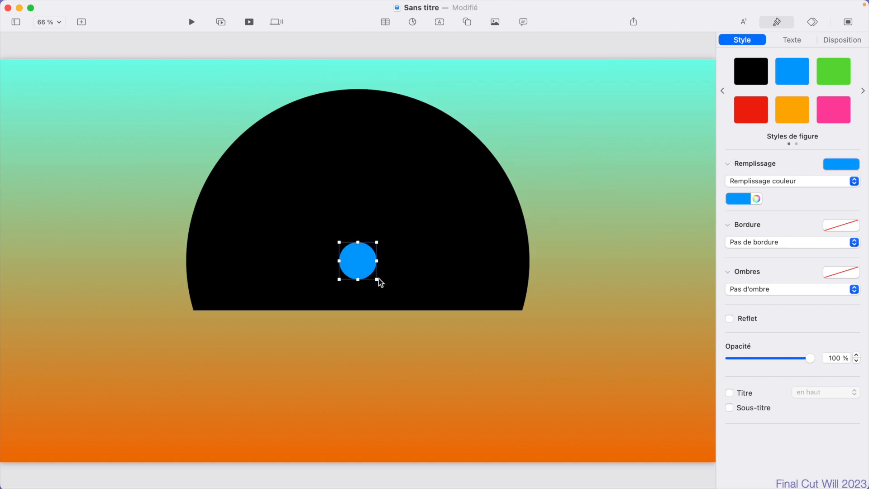
{"action": "key", "text": "alt+shift"}
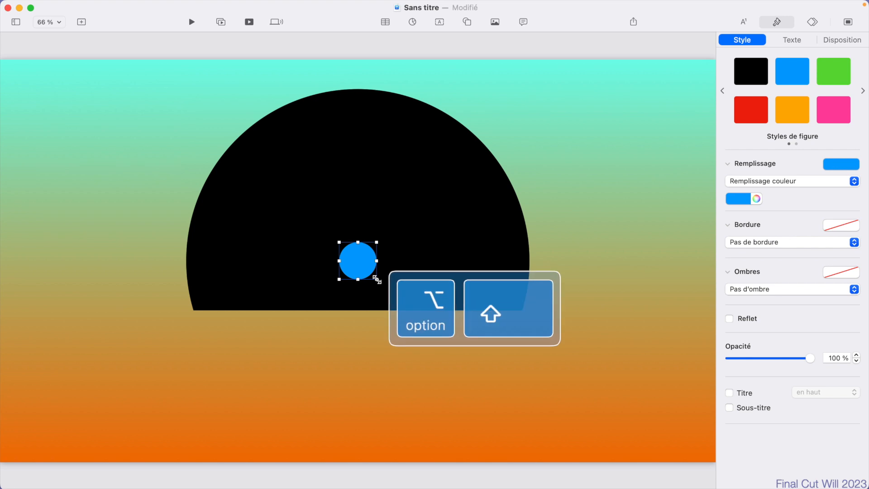
{"action": "left_click_drag", "start_coordinate": [377, 280], "coordinate": [467, 351]}
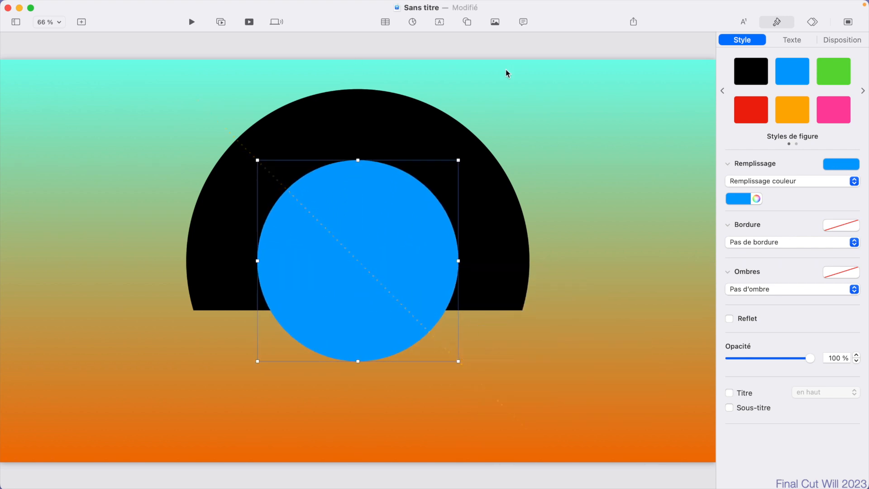
Add a black rectangle covering the part of the blue circle below the dome's flat bottom edge.
{"action": "left_click", "coordinate": [467, 22]}
{"action": "left_click", "coordinate": [466, 109]}
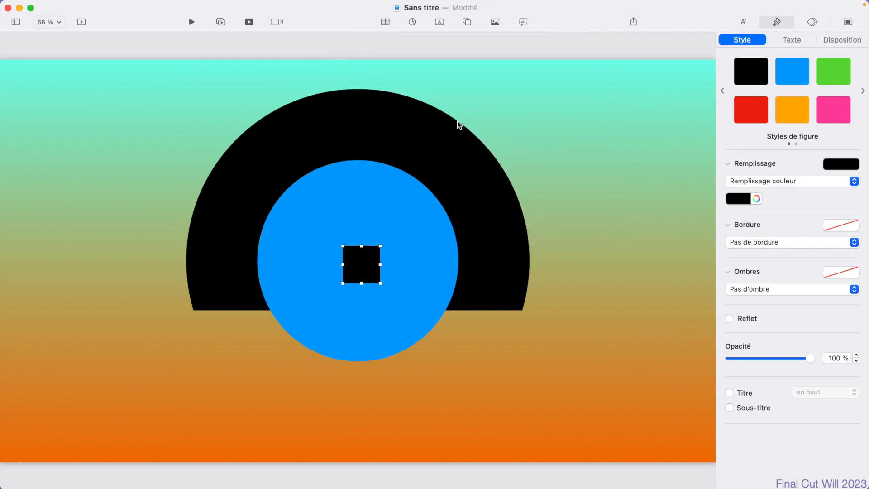
{"action": "left_click_drag", "start_coordinate": [362, 259], "coordinate": [517, 412]}
Subtract the black rectangle from the blue circle, cutting it level with the dome's flat edge.
{"action": "left_click", "coordinate": [403, 274], "text": "shift"}
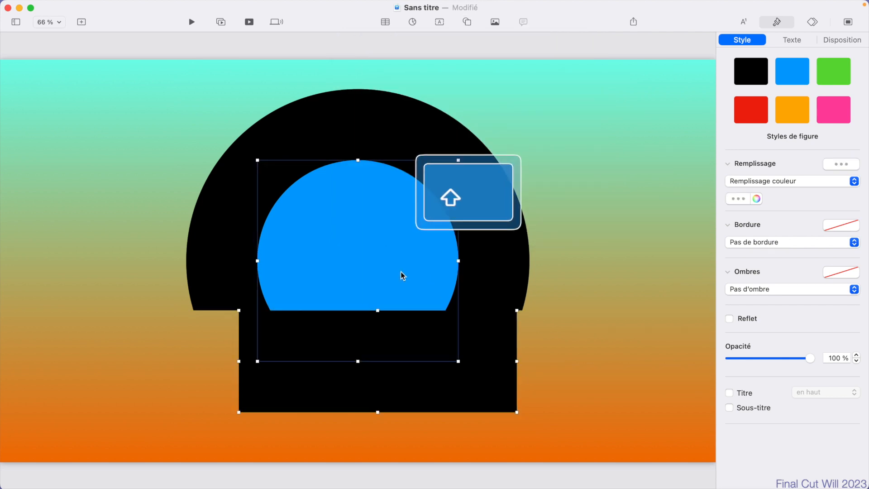
{"action": "mouse_move", "coordinate": [271, 1]}
{"action": "left_click", "coordinate": [237, 6]}
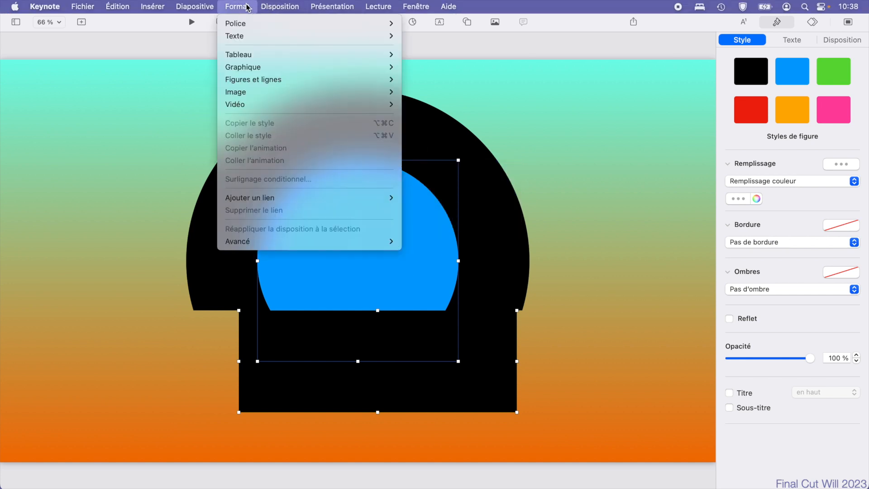
{"action": "mouse_move", "coordinate": [297, 80]}
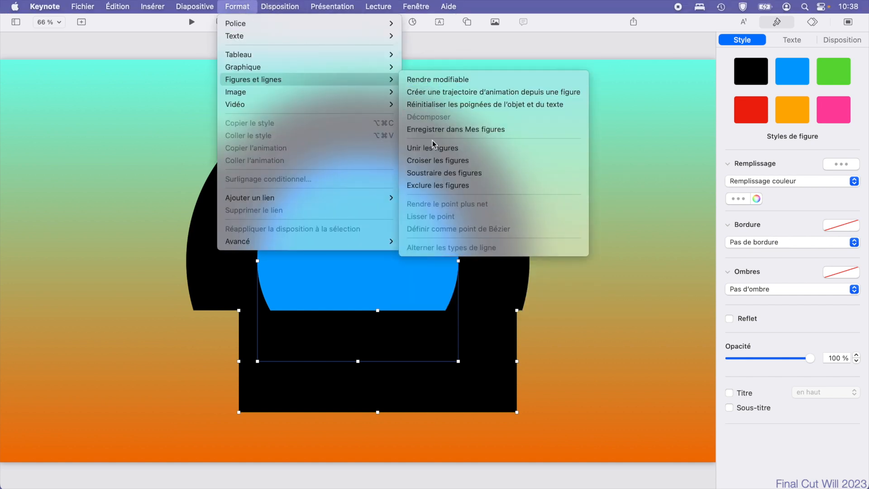
{"action": "left_click", "coordinate": [421, 172]}
Add a white 10 pt line and shorten it to a horizontal tick just outside the blue shape's right edge.
{"action": "left_click", "coordinate": [466, 21]}
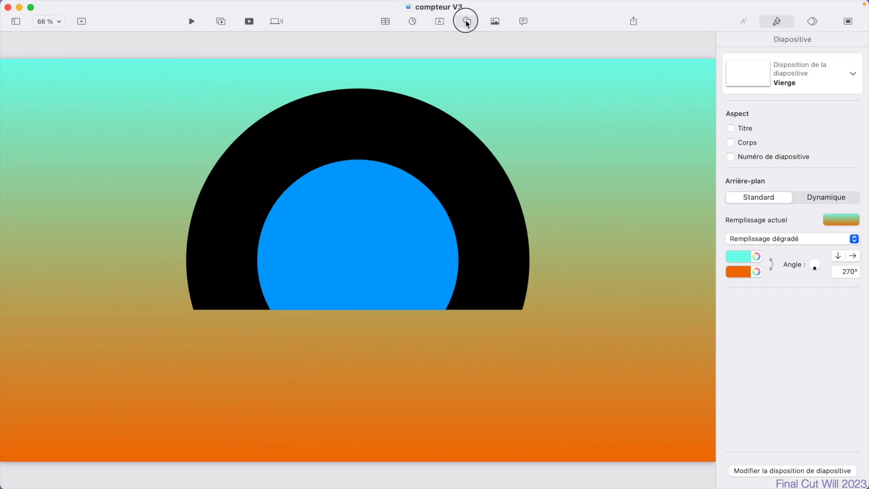
{"action": "left_click", "coordinate": [473, 74]}
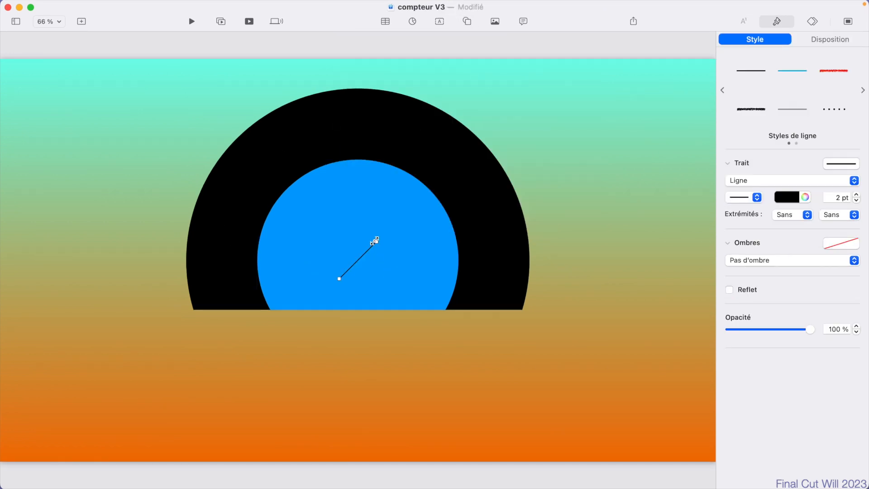
{"action": "left_click_drag", "start_coordinate": [375, 241], "coordinate": [472, 260]}
{"action": "left_click", "coordinate": [796, 199]}
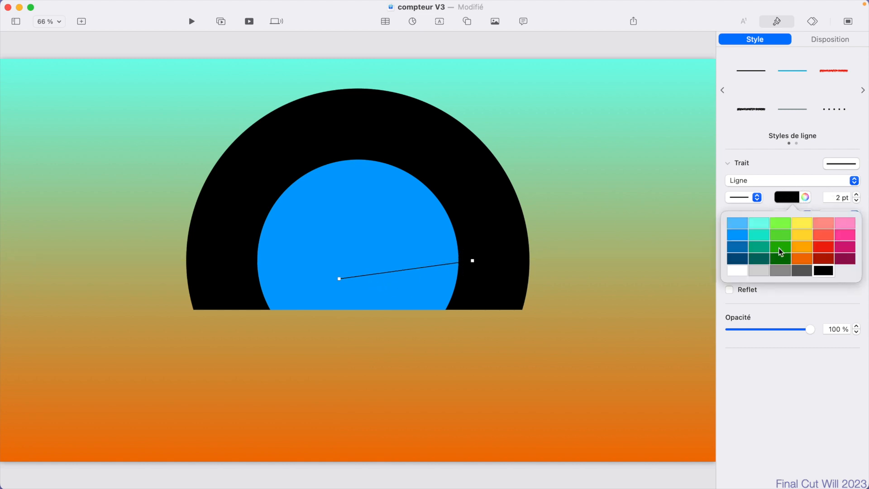
{"action": "left_click", "coordinate": [738, 271]}
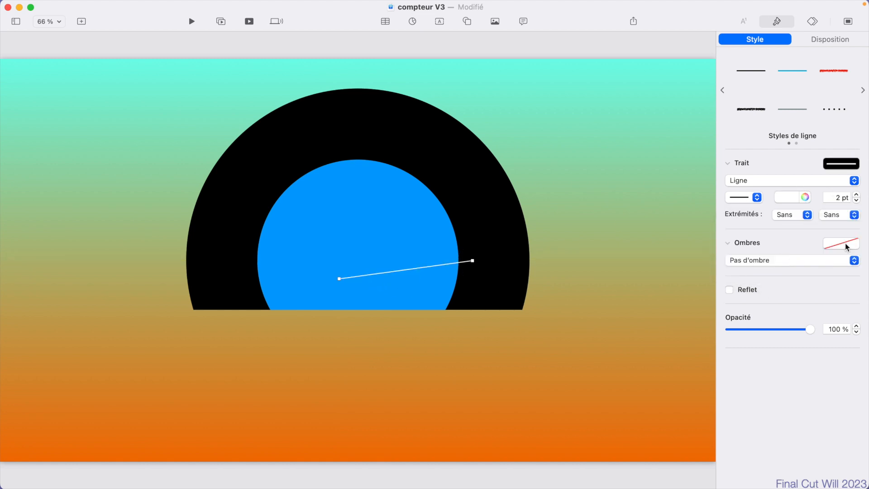
{"action": "left_click", "coordinate": [839, 198]}
{"action": "type", "text": "10"}
{"action": "key", "text": "Return"}
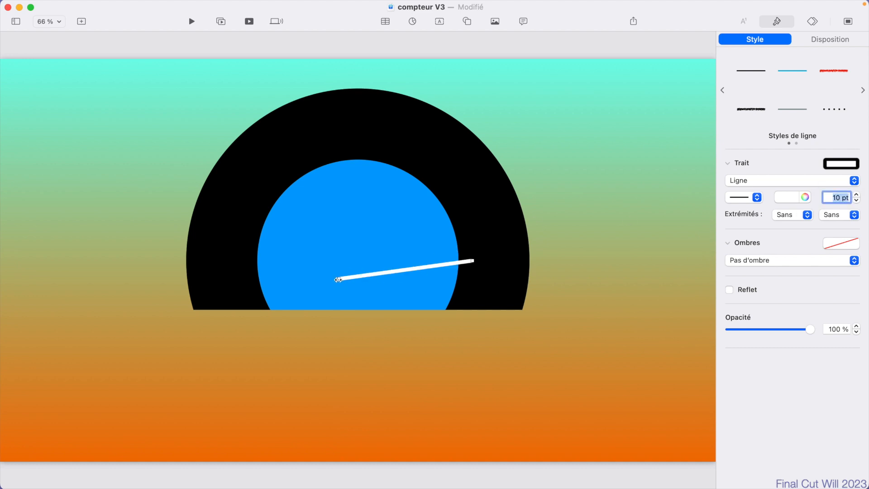
{"action": "left_click_drag", "start_coordinate": [338, 279], "coordinate": [474, 263]}
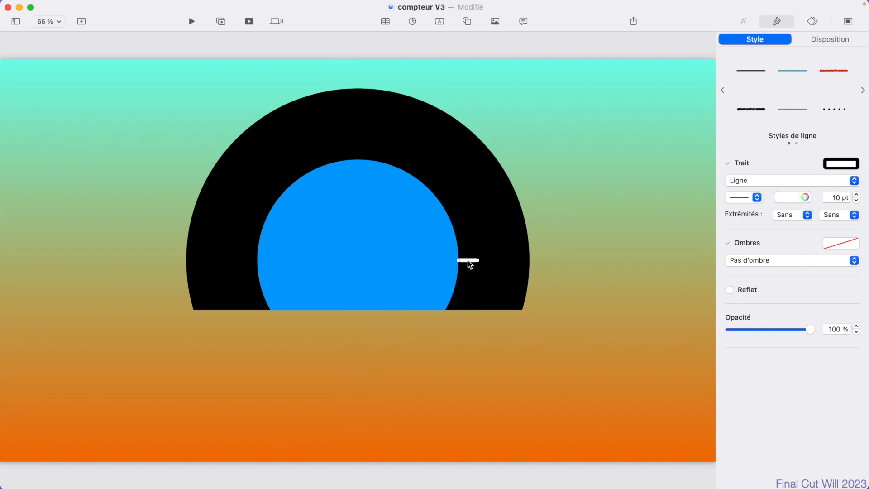
Copy the white tick to the opposite side of the blue shape and group the two ticks.
{"action": "left_click_drag", "start_coordinate": [468, 262], "coordinate": [250, 260]}
{"action": "key", "text": "shift"}
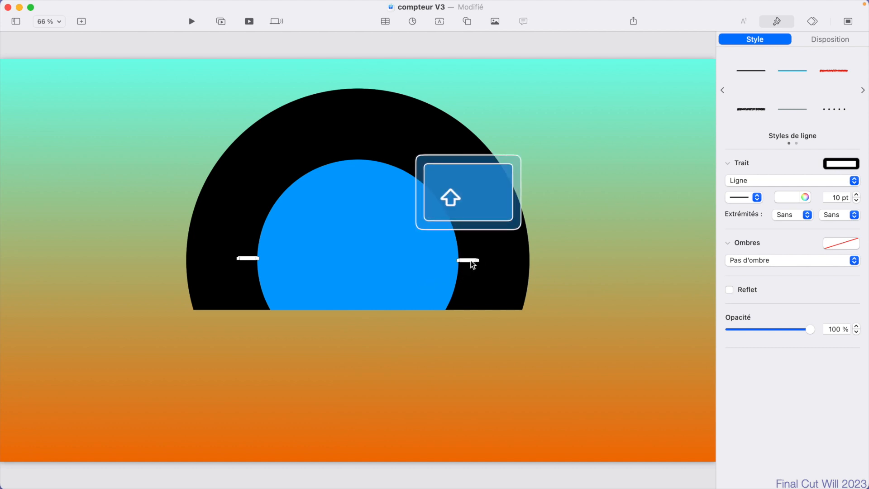
{"action": "right_click", "coordinate": [470, 260]}
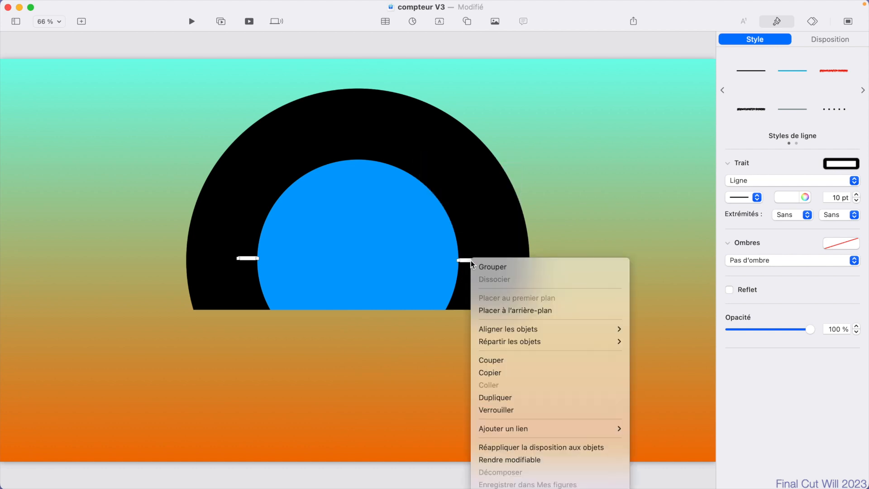
{"action": "left_click", "coordinate": [487, 265]}
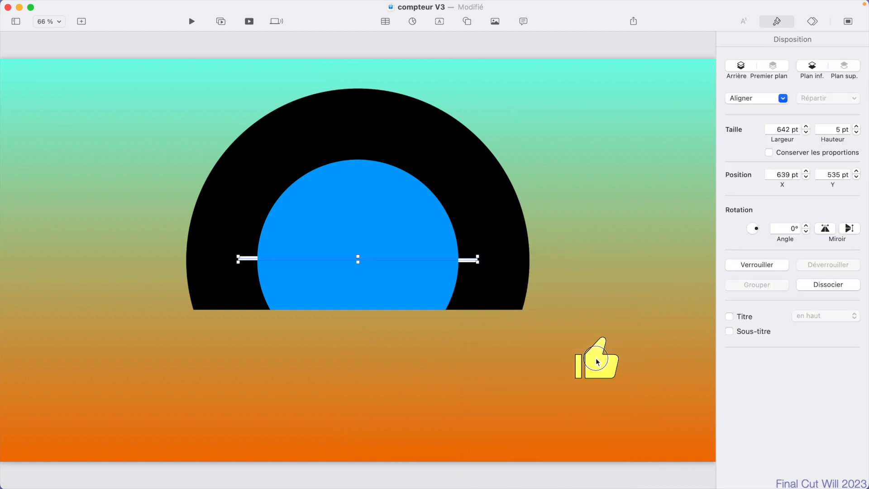
{"action": "left_click", "coordinate": [597, 362]}
Make the left tick inside the group fully transparent.
{"action": "left_click", "coordinate": [474, 263]}
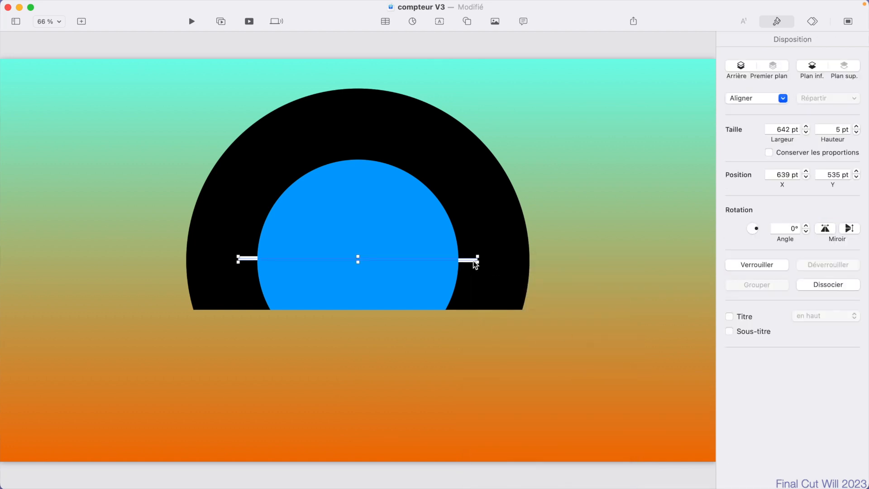
{"action": "left_click", "coordinate": [246, 258]}
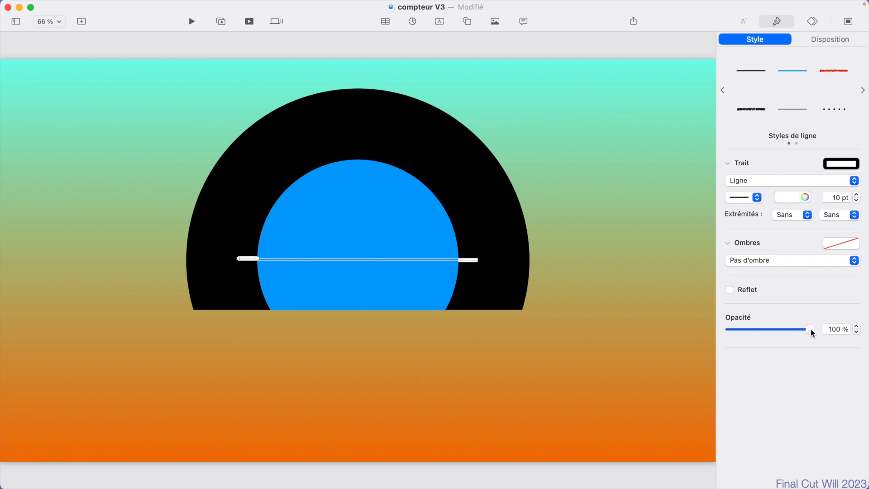
{"action": "left_click_drag", "start_coordinate": [811, 329], "coordinate": [686, 329]}
{"action": "left_click", "coordinate": [659, 334]}
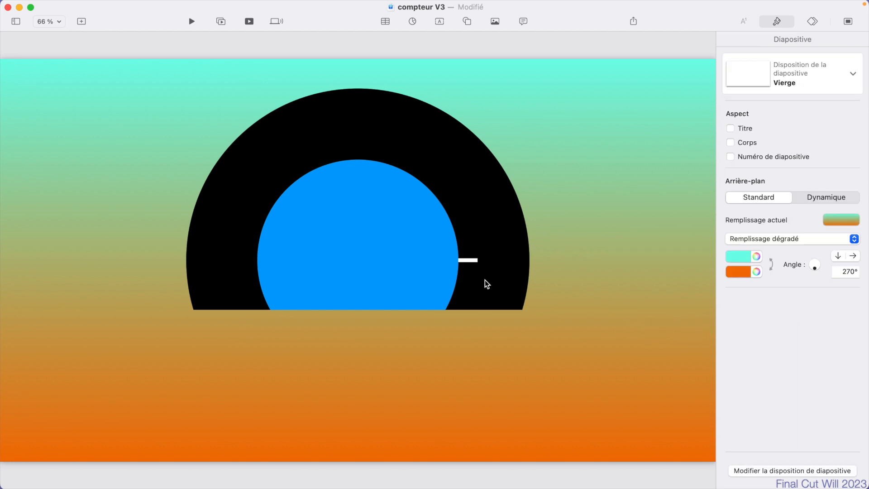
Duplicate the tick group repeatedly until there are 15 tick groups in total.
{"action": "left_click", "coordinate": [467, 259]}
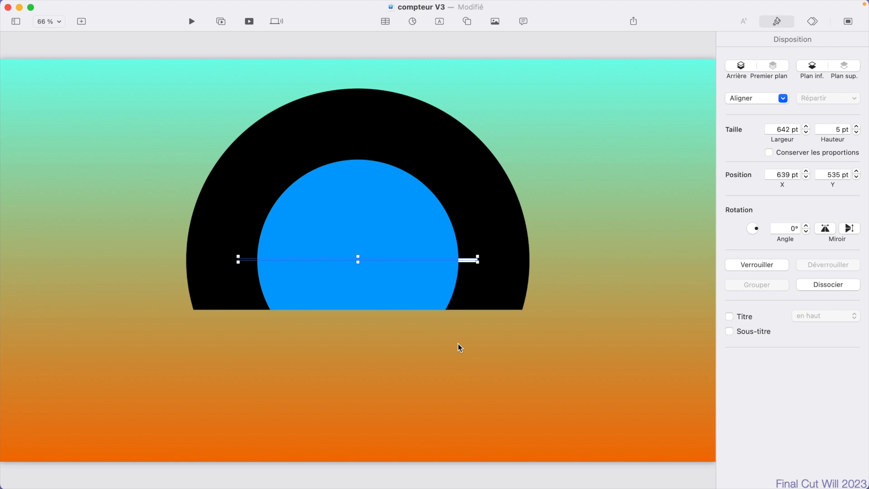
{"action": "key", "text": "super+d"}
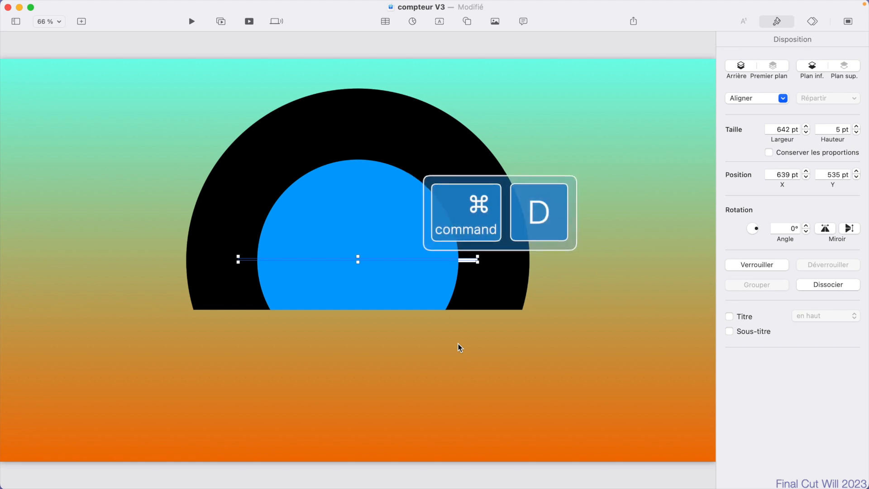
{"action": "key", "text": "super+d"}
{"action": "key", "text": "super+d"}
{"action": "key", "text": "super+d"}
{"action": "key", "text": "super+d"}
{"action": "key", "text": "super+d"}
{"action": "key", "text": "super+d"}
{"action": "key", "text": "super+d"}
{"action": "key", "text": "super+d"}
{"action": "key", "text": "super+d"}
{"action": "key", "text": "super+d"}
{"action": "key", "text": "super+d"}
{"action": "key", "text": "super+d"}
{"action": "key", "text": "super+d"}
{"action": "key", "text": "super+d"}
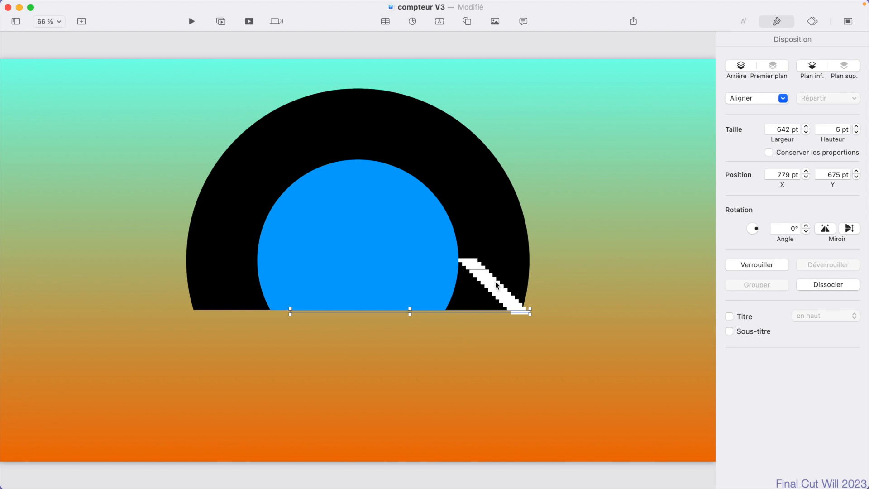
{"action": "left_click", "coordinate": [16, 22]}
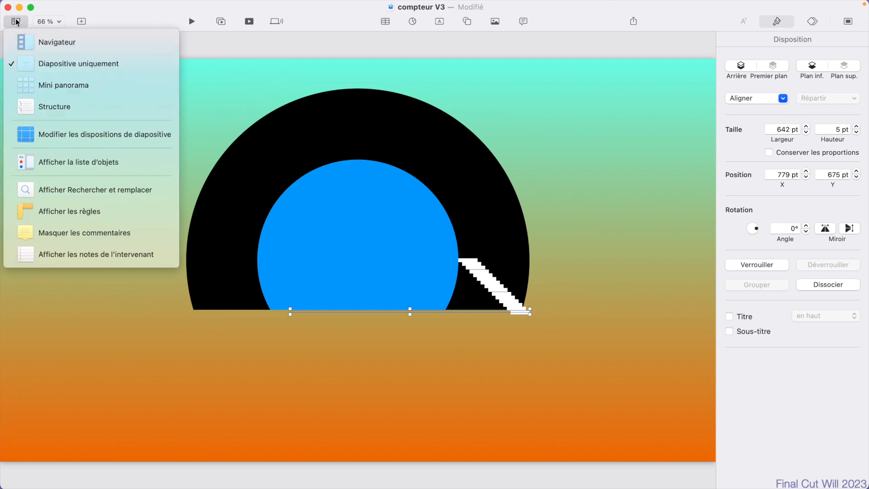
{"action": "left_click", "coordinate": [709, 222]}
{"action": "left_click_drag", "start_coordinate": [615, 190], "coordinate": [425, 329]}
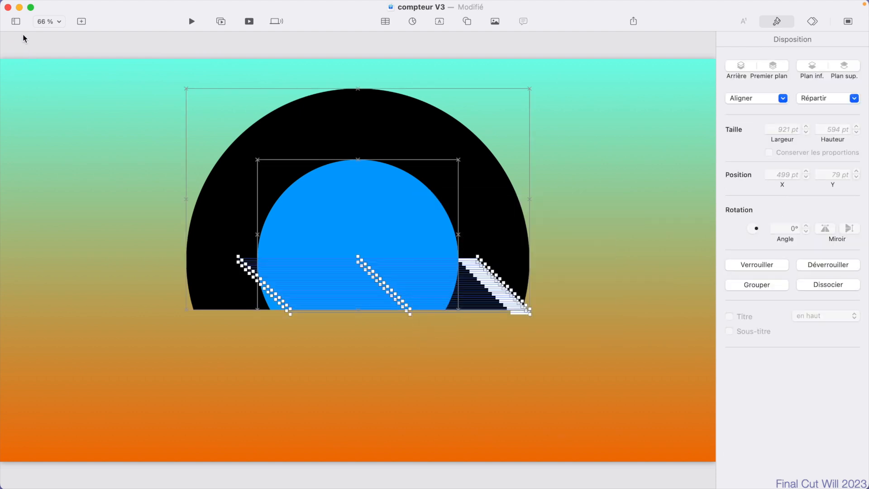
{"action": "left_click", "coordinate": [54, 78]}
Show the object list, select all 15 tick groups and align them on one another at centre and middle.
{"action": "left_click", "coordinate": [18, 22]}
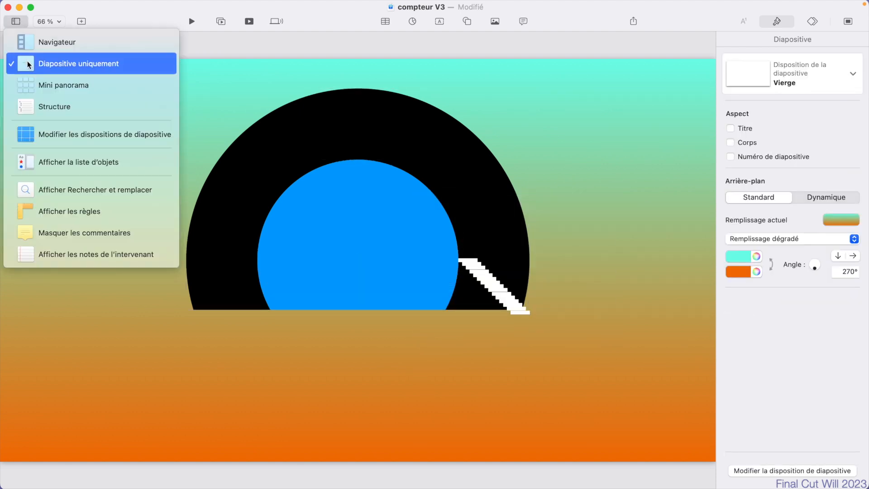
{"action": "left_click", "coordinate": [37, 163]}
{"action": "left_click", "coordinate": [61, 44]}
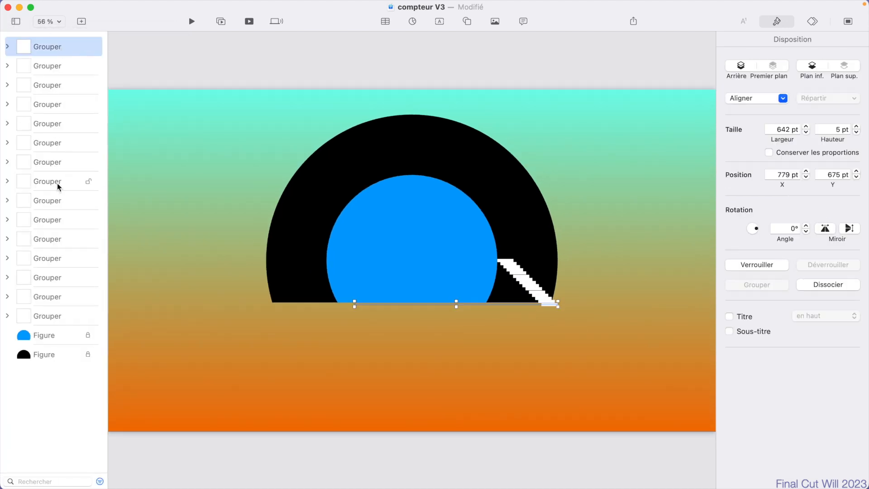
{"action": "left_click", "coordinate": [54, 315], "text": "shift"}
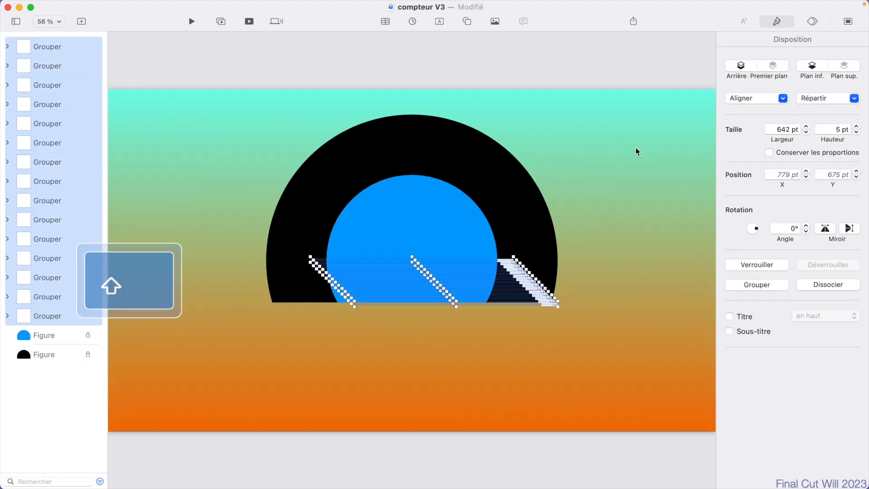
{"action": "left_click", "coordinate": [739, 99]}
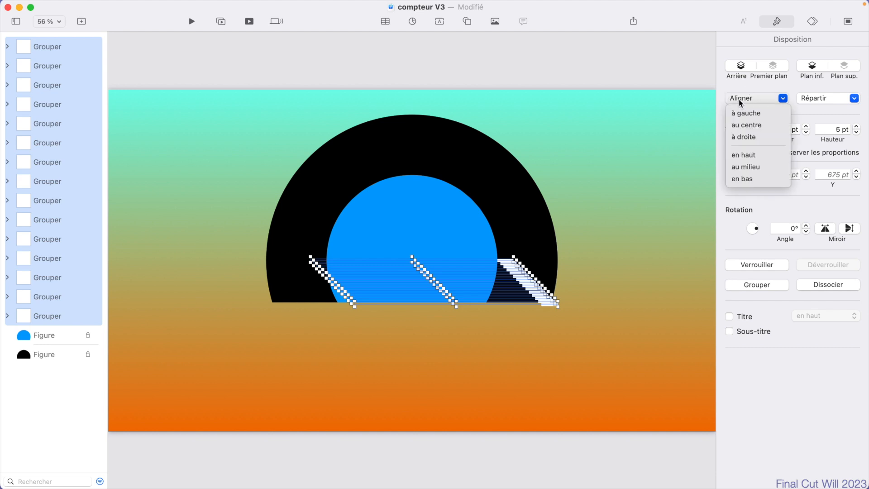
{"action": "left_click", "coordinate": [753, 129]}
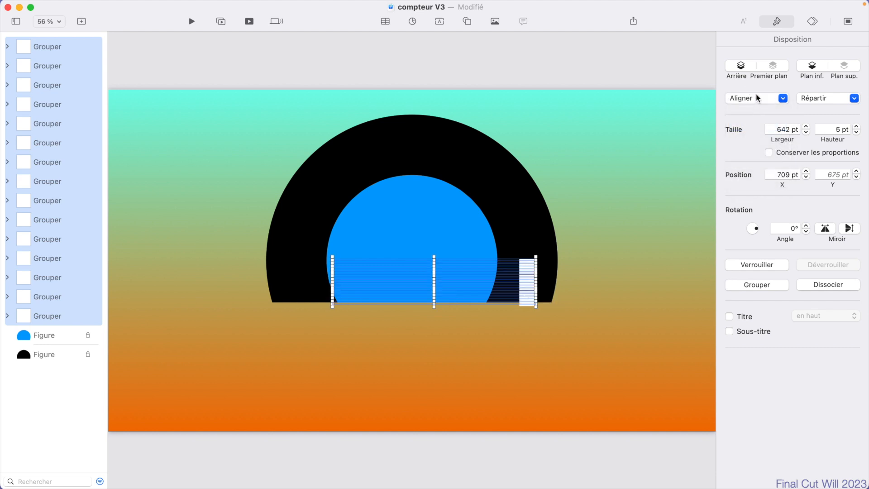
{"action": "left_click", "coordinate": [755, 99]}
{"action": "left_click", "coordinate": [745, 167]}
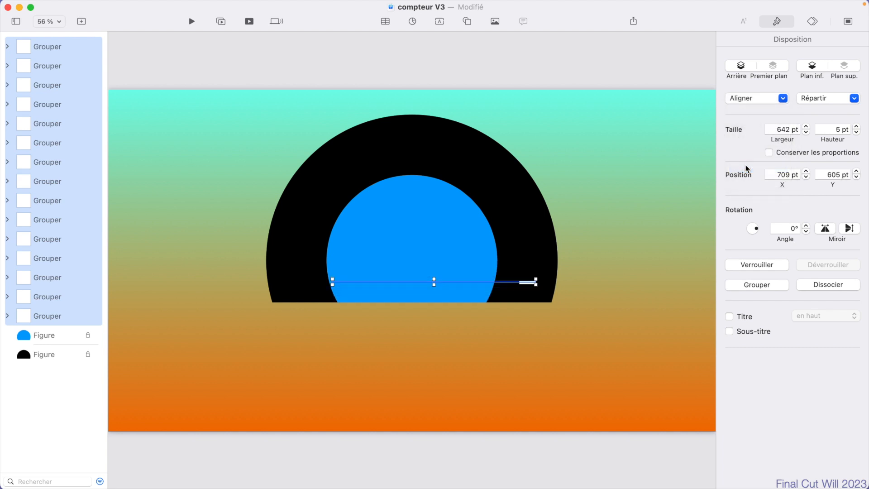
Move the stacked tick groups onto the centre of the blue shape, at X 639 pt and Y 535 pt.
{"action": "left_click_drag", "start_coordinate": [530, 281], "coordinate": [508, 260]}
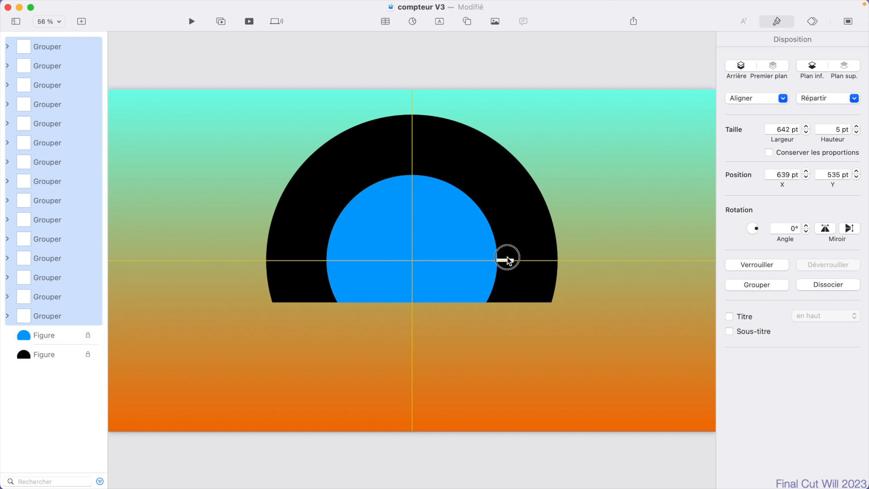
{"action": "left_click_drag", "start_coordinate": [508, 260], "coordinate": [508, 260]}
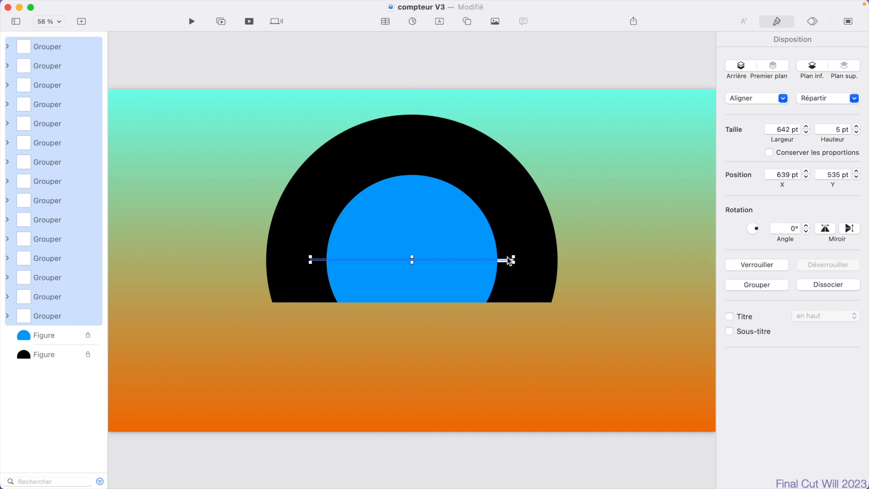
{"action": "left_click", "coordinate": [615, 278]}
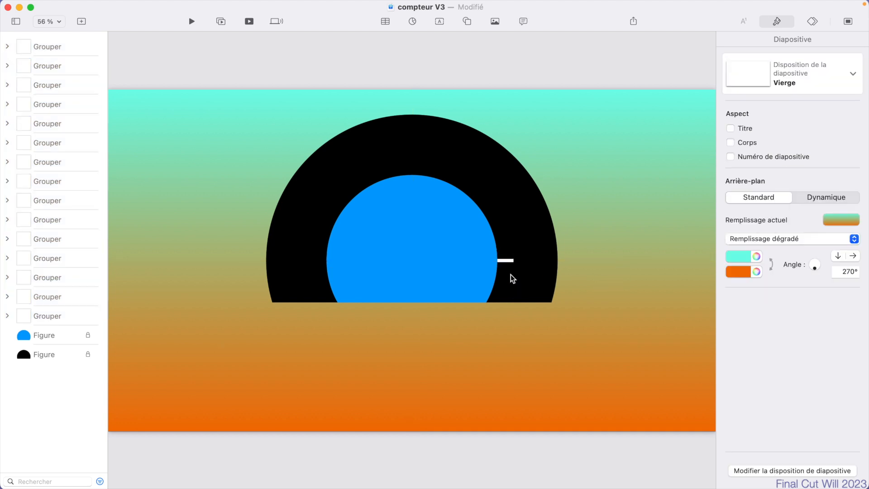
Rotate the first tick group of the stack to 15° and the second to 30°.
{"action": "left_click", "coordinate": [508, 261]}
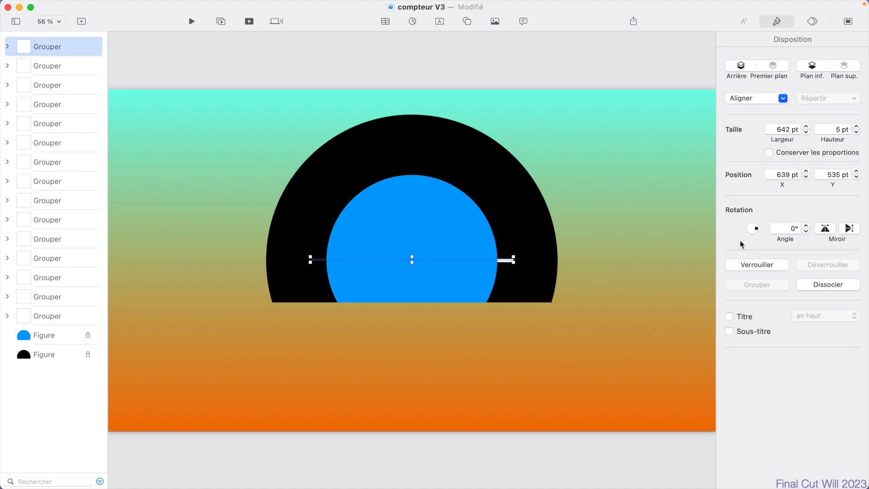
{"action": "left_click", "coordinate": [788, 229]}
{"action": "key", "text": "Return"}
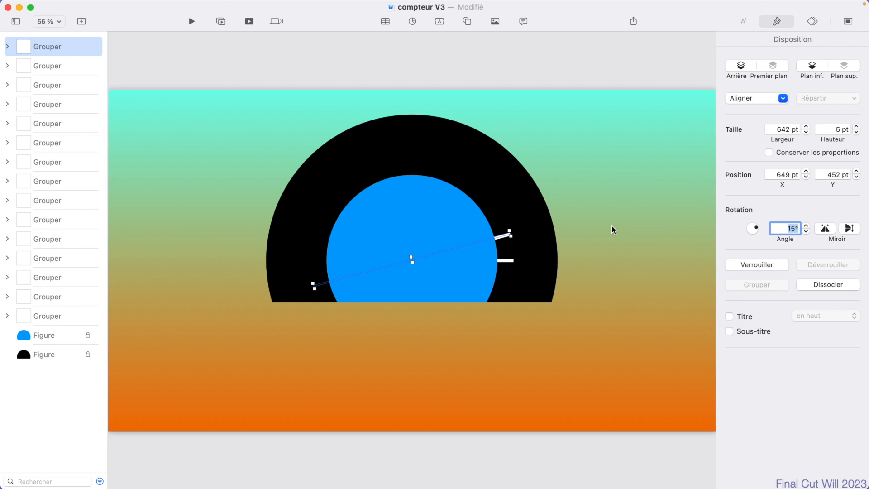
{"action": "left_click", "coordinate": [507, 261]}
{"action": "left_click", "coordinate": [783, 230]}
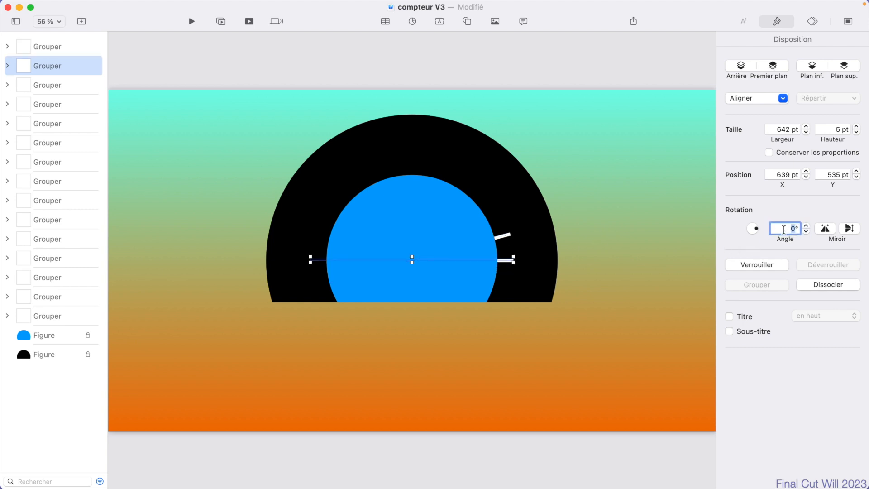
{"action": "type", "text": "30"}
{"action": "key", "text": "Return"}
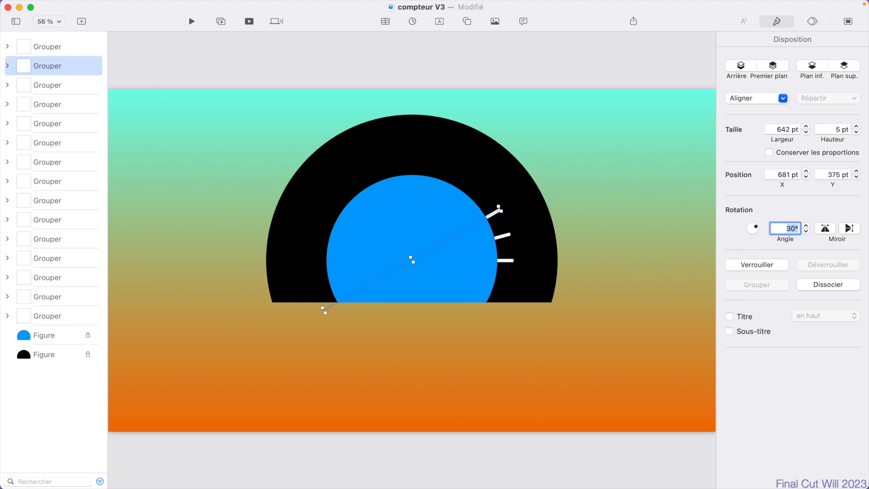
Rotate two more of the stacked horizontal tick groups, one to 45° and one to 60°.
{"action": "left_click", "coordinate": [509, 261]}
{"action": "left_click", "coordinate": [783, 229]}
{"action": "type", "text": "45"}
{"action": "key", "text": "Return"}
{"action": "left_click", "coordinate": [511, 261]}
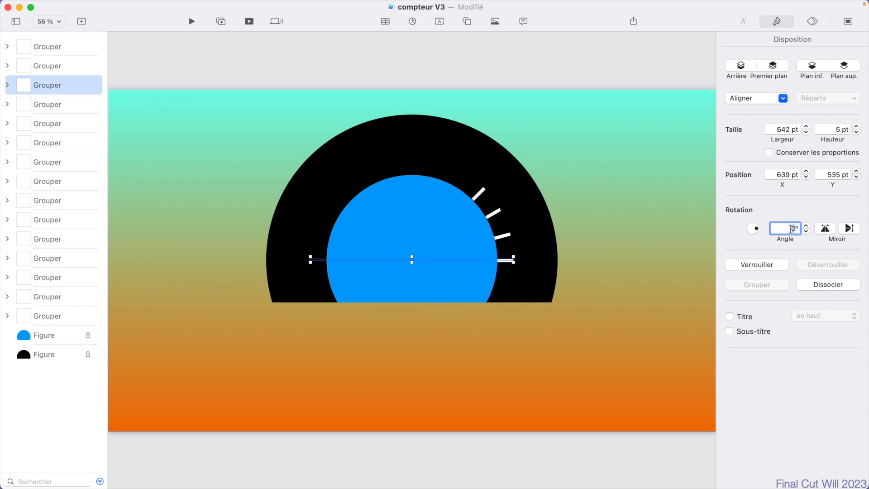
{"action": "type", "text": "60"}
{"action": "key", "text": "Return"}
Rotate the next two tick groups of the stack to 75° and 90°.
{"action": "left_click", "coordinate": [509, 260]}
{"action": "double_click", "coordinate": [790, 229]}
{"action": "type", "text": "75"}
{"action": "key", "text": "Return"}
{"action": "left_click", "coordinate": [509, 261]}
{"action": "double_click", "coordinate": [791, 229]}
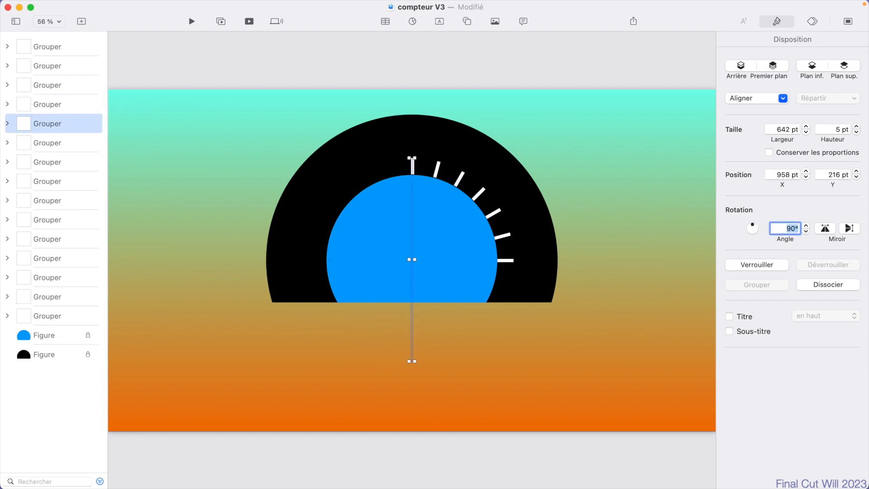
Rotate the next two stacked tick groups to 105° and 120°.
{"action": "left_click", "coordinate": [509, 261]}
{"action": "double_click", "coordinate": [791, 229]}
{"action": "type", "text": "105"}
{"action": "key", "text": "Return"}
{"action": "left_click", "coordinate": [509, 260]}
{"action": "double_click", "coordinate": [791, 230]}
{"action": "type", "text": "120"}
{"action": "key", "text": "Return"}
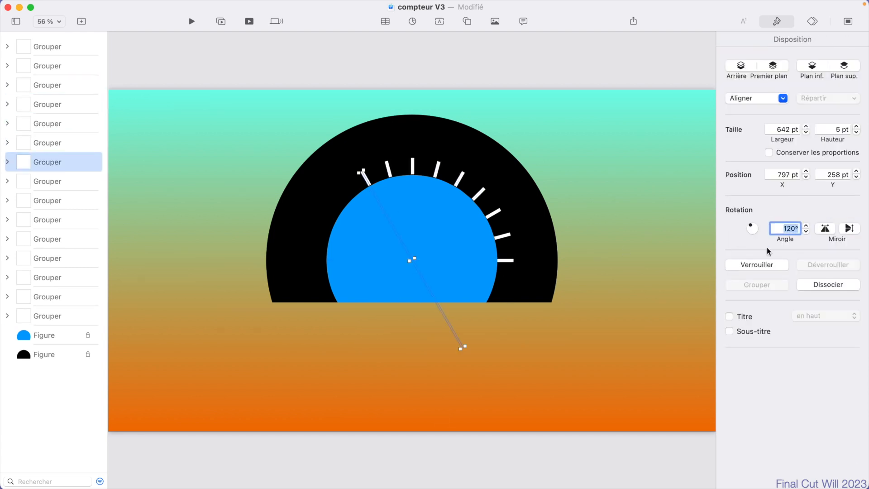
Rotate another two tick groups from the horizontal stack to 135° and 150°.
{"action": "left_click", "coordinate": [509, 261]}
{"action": "double_click", "coordinate": [791, 229]}
{"action": "type", "text": "135"}
{"action": "key", "text": "Return"}
{"action": "left_click", "coordinate": [509, 261]}
{"action": "double_click", "coordinate": [791, 229]}
{"action": "type", "text": "150"}
{"action": "key", "text": "Return"}
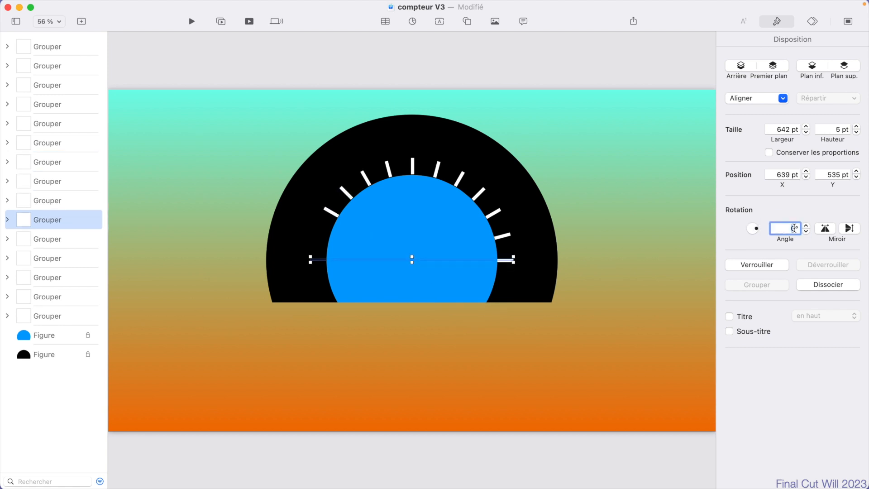
Rotate one stacked tick group to 165° and another to 195°.
{"action": "type", "text": "165"}
{"action": "key", "text": "Return"}
{"action": "left_click", "coordinate": [509, 260]}
{"action": "double_click", "coordinate": [791, 229]}
{"action": "type", "text": "180"}
{"action": "key", "text": "Return"}
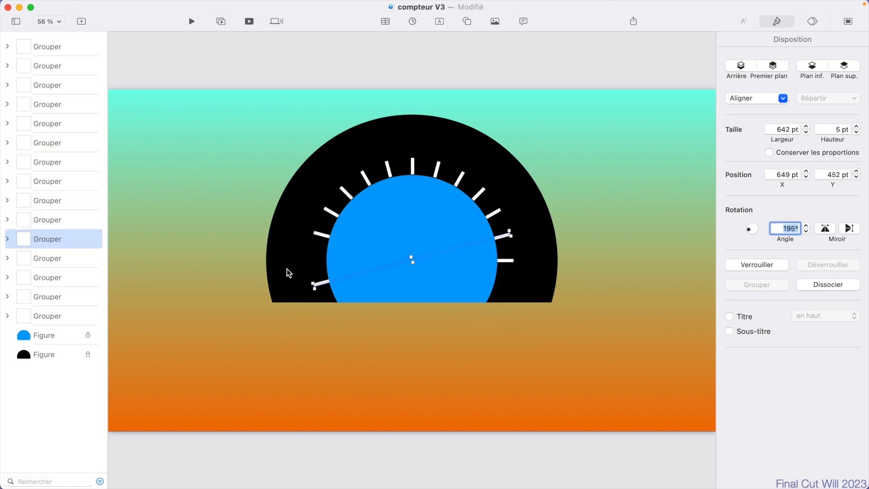
Rotate one remaining horizontal tick group to 345° and another to 180°.
{"action": "left_click", "coordinate": [513, 261]}
{"action": "double_click", "coordinate": [791, 227]}
{"action": "type", "text": "345"}
{"action": "key", "text": "Return"}
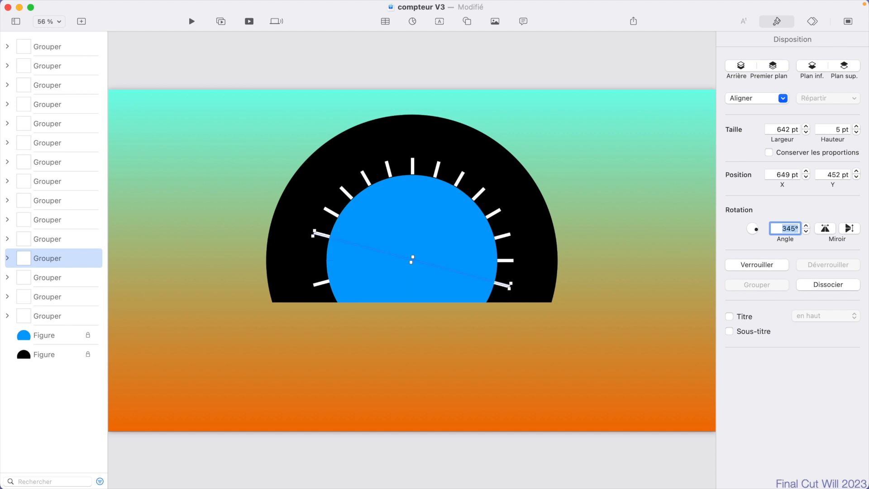
{"action": "left_click", "coordinate": [510, 261]}
{"action": "double_click", "coordinate": [790, 227]}
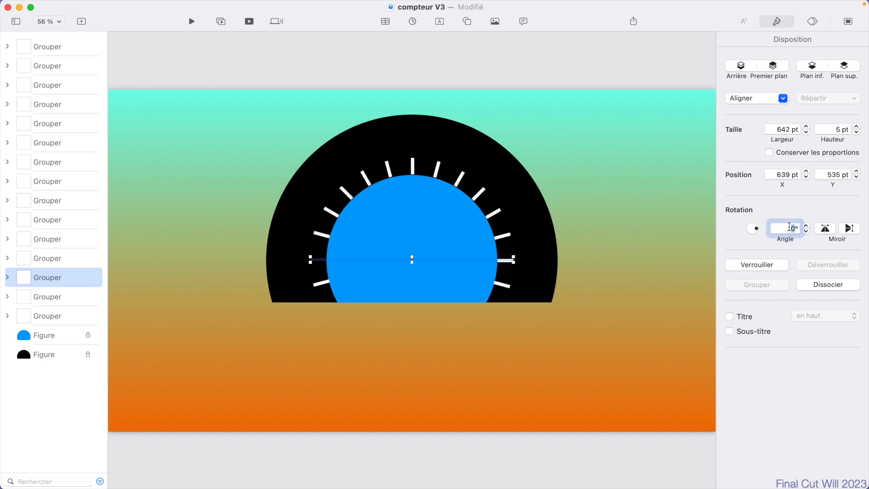
{"action": "type", "text": "180"}
{"action": "key", "text": "Return"}
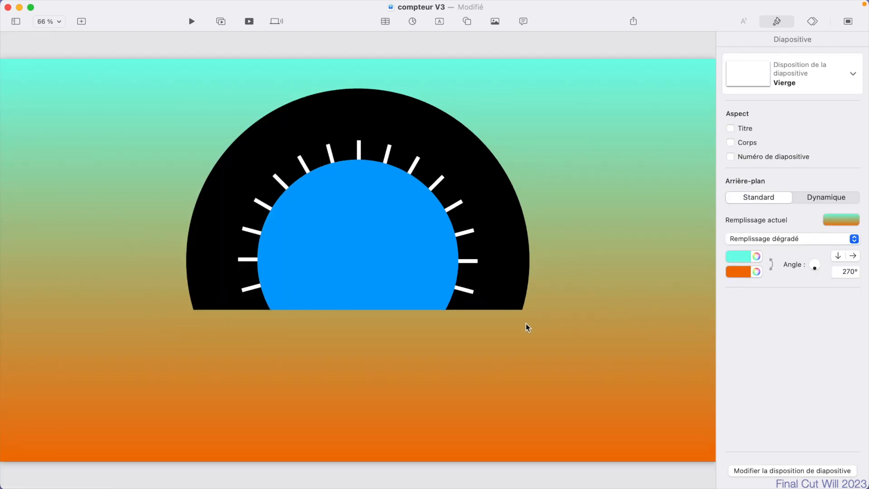
Select every object on the slide and lock them all.
{"action": "key", "text": "super+a"}
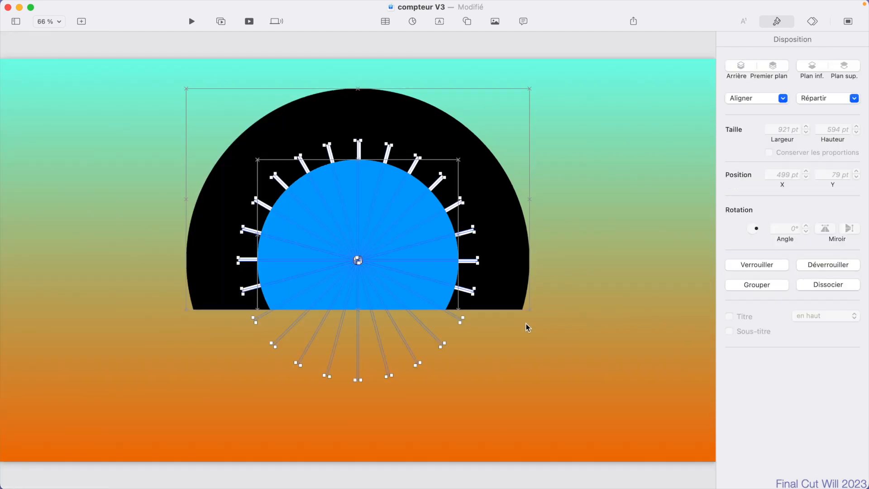
{"action": "left_click", "coordinate": [764, 266]}
{"action": "left_click", "coordinate": [613, 235]}
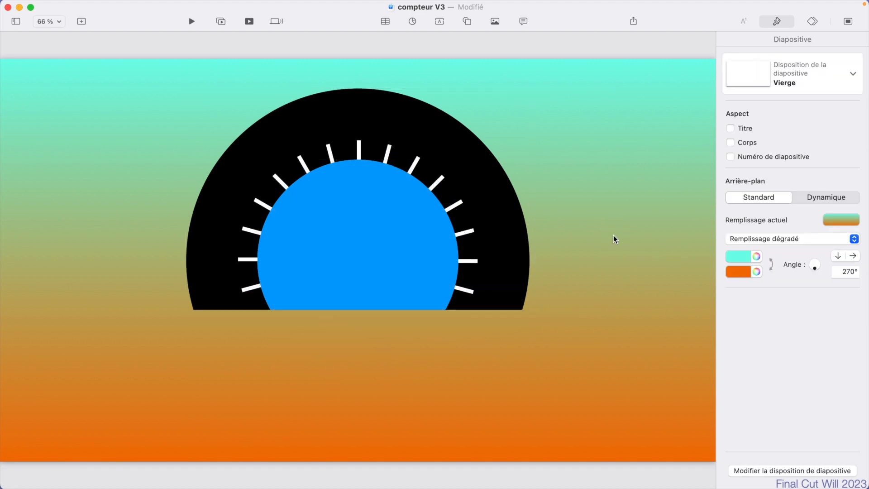
Add a text box beside the lowest left tick on the black arc and colour its text white.
{"action": "left_click", "coordinate": [440, 22]}
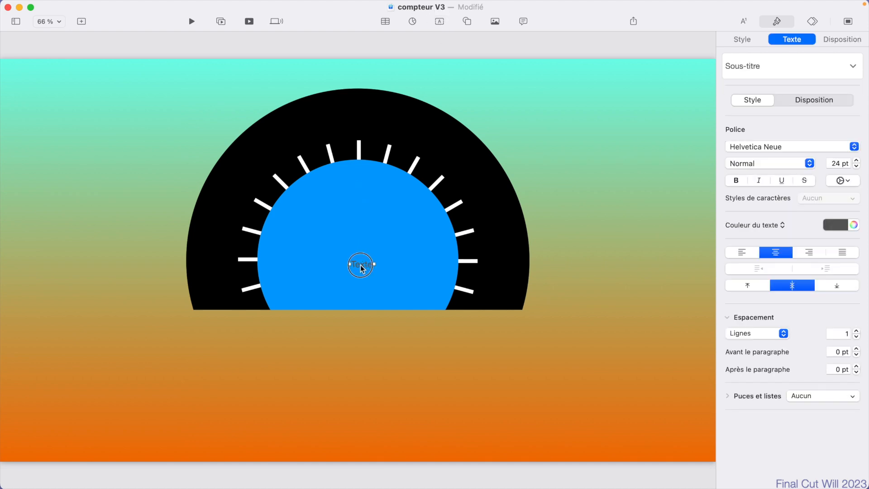
{"action": "left_click_drag", "start_coordinate": [362, 268], "coordinate": [215, 296]}
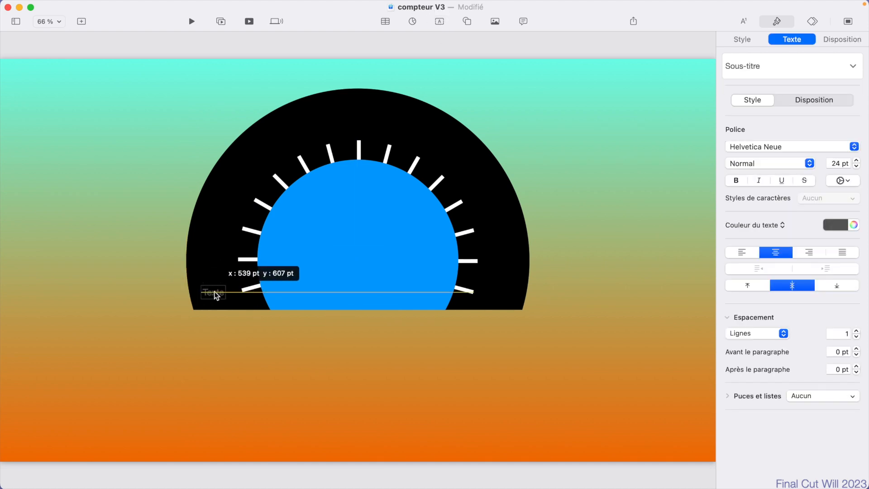
{"action": "left_click", "coordinate": [844, 226]}
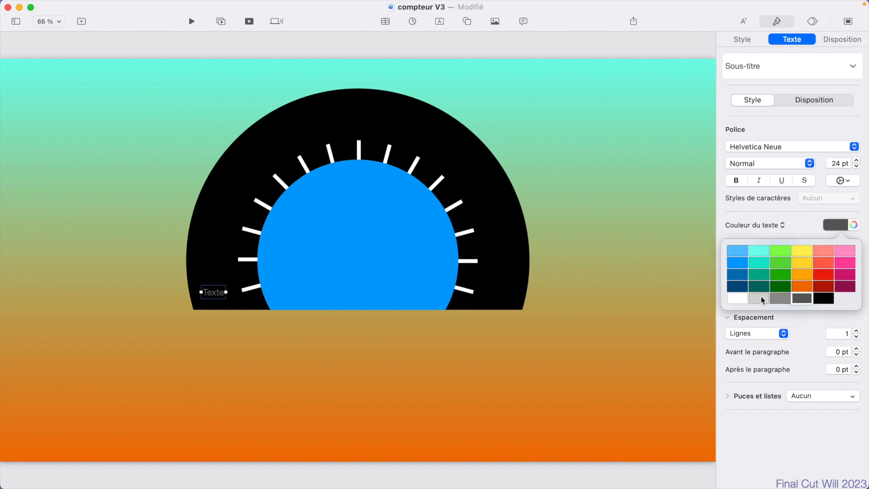
{"action": "left_click", "coordinate": [737, 301]}
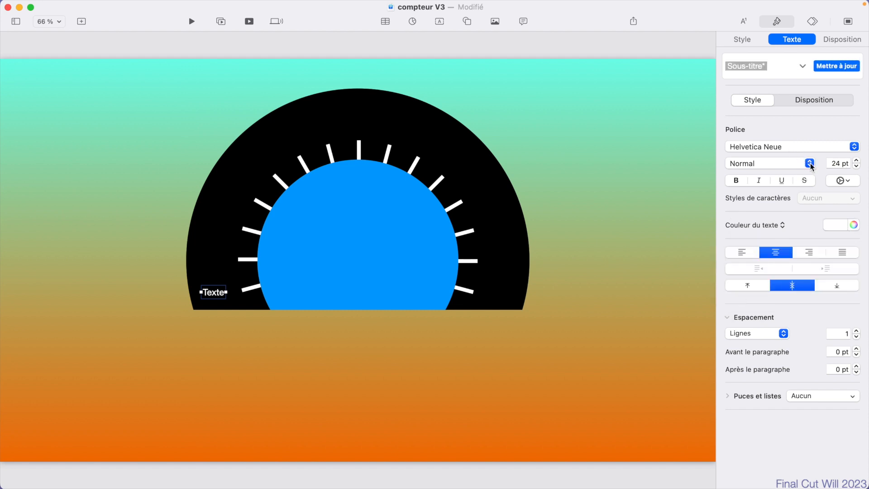
Format the label in Condensé gras at 50 pt and replace its text with 0.
{"action": "left_click", "coordinate": [810, 163]}
{"action": "left_click", "coordinate": [788, 354]}
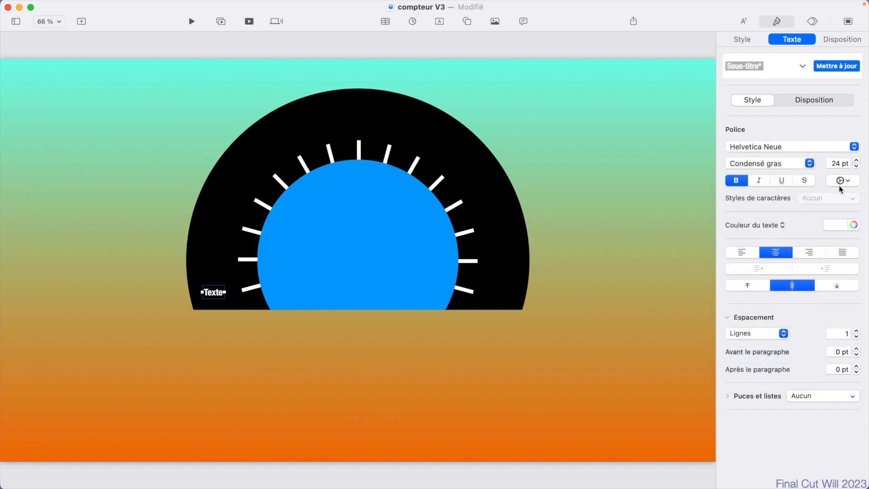
{"action": "double_click", "coordinate": [835, 164]}
{"action": "type", "text": "50"}
{"action": "key", "text": "Return"}
{"action": "double_click", "coordinate": [214, 289]}
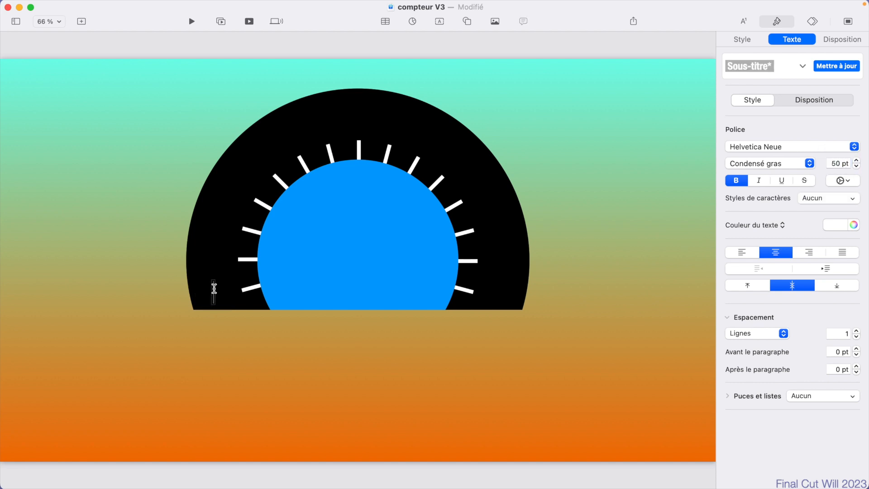
{"action": "type", "text": "0"}
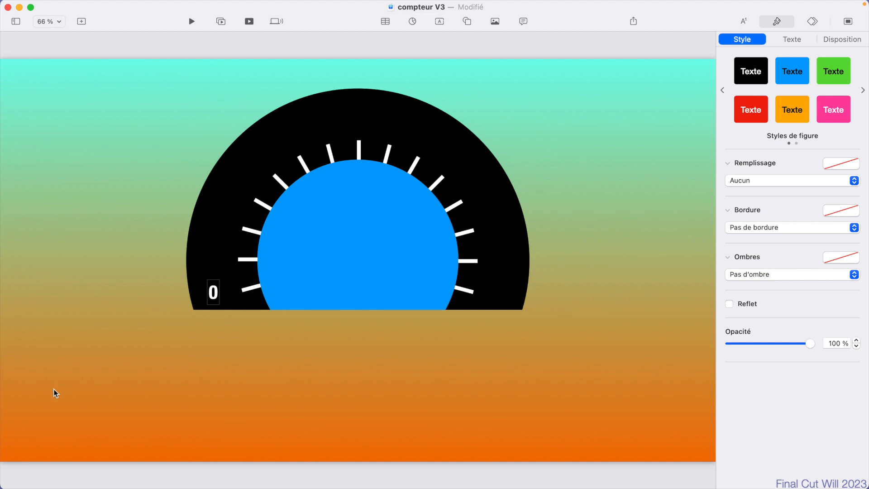
{"action": "left_click", "coordinate": [216, 340]}
Copy the 0 label around the black arc so each of the 15 ticks has one beside its outer end.
{"action": "left_click", "coordinate": [214, 292]}
{"action": "key", "text": "alt"}
{"action": "left_click_drag", "start_coordinate": [214, 292], "coordinate": [358, 110]}
{"action": "left_click_drag", "start_coordinate": [358, 110], "coordinate": [438, 135]}
{"action": "left_click_drag", "start_coordinate": [437, 135], "coordinate": [485, 191]}
{"action": "left_click_drag", "start_coordinate": [485, 191], "coordinate": [497, 221]}
{"action": "left_click_drag", "start_coordinate": [498, 222], "coordinate": [500, 291]}
Shift the two lowest 0 labels on the dial's left side slightly closer to their ticks.
{"action": "left_click", "coordinate": [213, 293]}
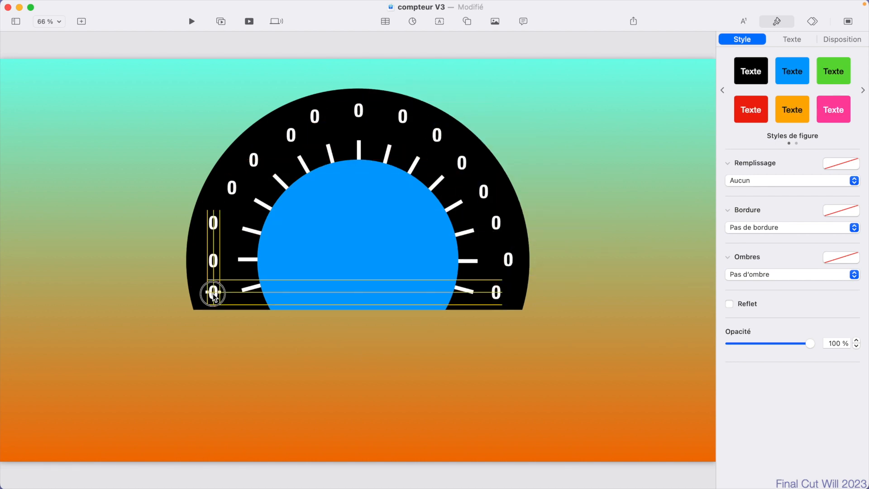
{"action": "left_click_drag", "start_coordinate": [213, 294], "coordinate": [220, 294]}
{"action": "key", "text": "super"}
{"action": "left_click_drag", "start_coordinate": [214, 262], "coordinate": [219, 259]}
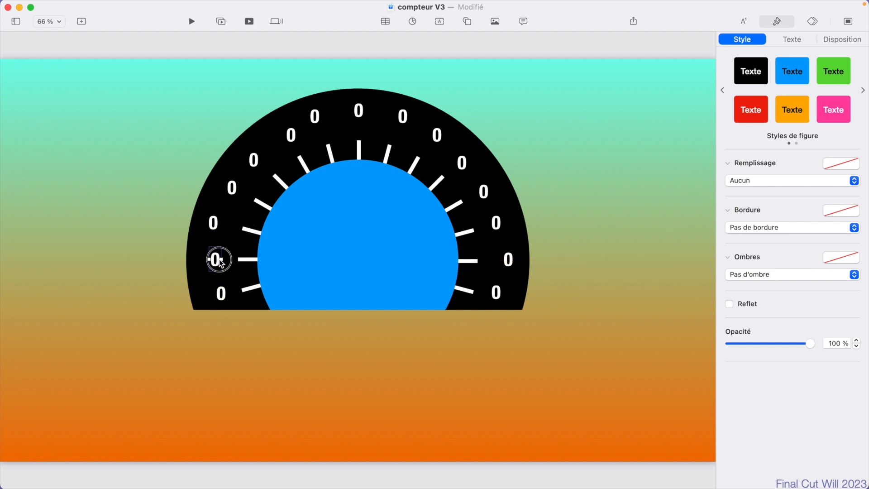
Renumber the labels clockwise from the second one on the dial's left side up to the top centre as 10, 20, 30, 40, 50, 60 and 70.
{"action": "double_click", "coordinate": [219, 259]}
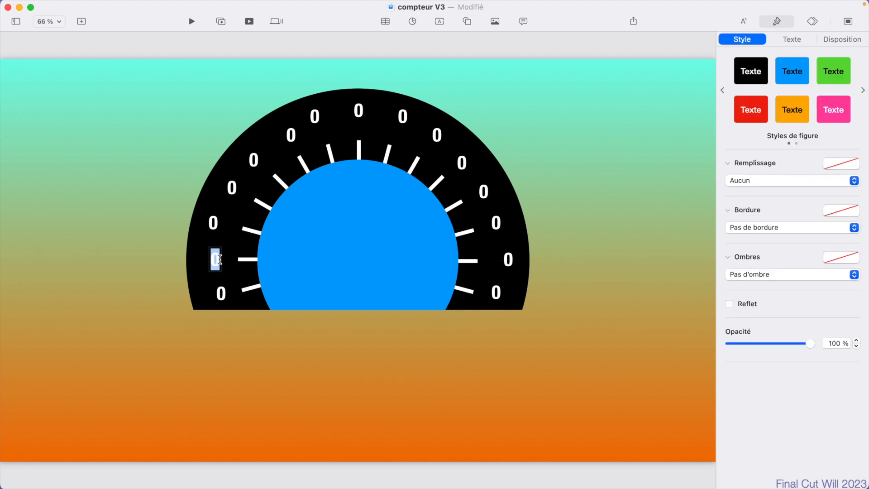
{"action": "type", "text": "10"}
{"action": "double_click", "coordinate": [212, 222]}
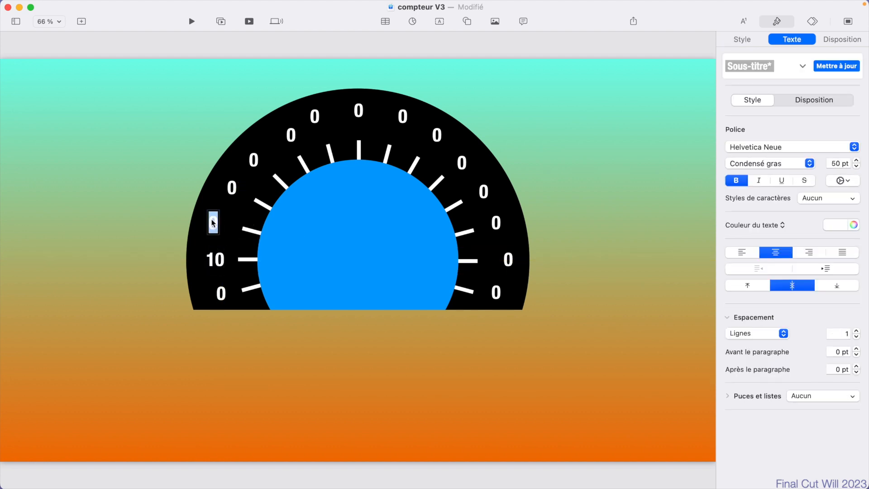
{"action": "type", "text": "20"}
{"action": "key", "text": "Escape"}
{"action": "left_click", "coordinate": [232, 187]}
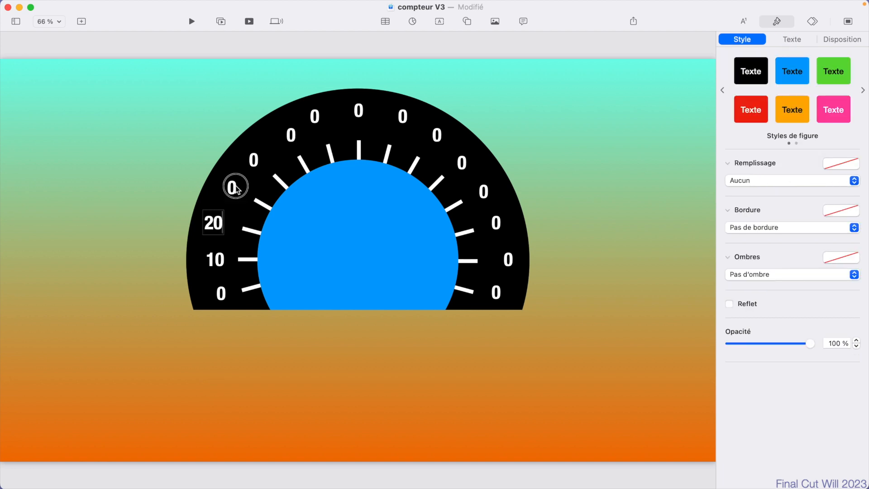
{"action": "left_click", "coordinate": [234, 186]}
{"action": "type", "text": "30"}
{"action": "double_click", "coordinate": [254, 160]}
{"action": "type", "text": "40"}
{"action": "double_click", "coordinate": [291, 136]}
{"action": "type", "text": "50"}
{"action": "double_click", "coordinate": [315, 117]}
{"action": "type", "text": "60"}
{"action": "double_click", "coordinate": [358, 111]}
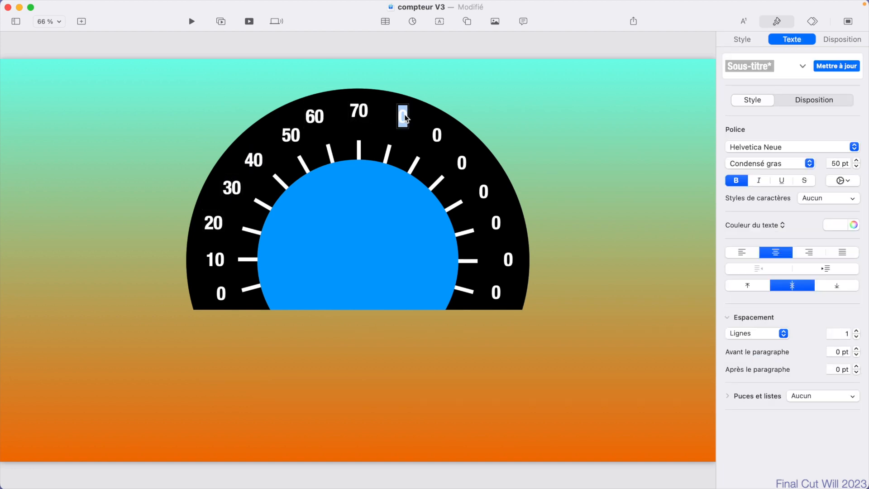
Renumber the remaining labels down the dial's right side as 80, 90, 100, 110, 120, 130 and 140.
{"action": "double_click", "coordinate": [461, 166]}
{"action": "type", "text": "100"}
{"action": "double_click", "coordinate": [483, 192]}
{"action": "type", "text": "110"}
{"action": "double_click", "coordinate": [497, 223]}
{"action": "type", "text": "120"}
{"action": "double_click", "coordinate": [509, 260]}
{"action": "type", "text": "130"}
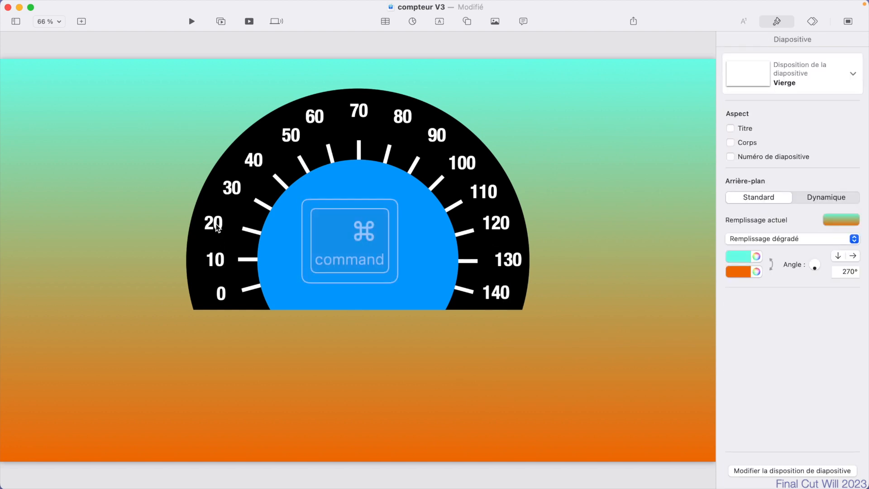
Nudge the 20, 30, 50, 60, 70, 80 and 130 labels so they line up with their ticks along the arc.
{"action": "left_click_drag", "start_coordinate": [216, 224], "coordinate": [219, 228]}
{"action": "left_click_drag", "start_coordinate": [231, 188], "coordinate": [230, 188]}
{"action": "left_click", "coordinate": [194, 210]}
{"action": "left_click_drag", "start_coordinate": [216, 226], "coordinate": [217, 226]}
{"action": "left_click_drag", "start_coordinate": [287, 137], "coordinate": [281, 138]}
{"action": "left_click_drag", "start_coordinate": [359, 111], "coordinate": [359, 114]}
{"action": "left_click_drag", "start_coordinate": [315, 117], "coordinate": [318, 121]}
{"action": "left_click_drag", "start_coordinate": [409, 117], "coordinate": [405, 120]}
{"action": "left_click_drag", "start_coordinate": [509, 260], "coordinate": [502, 262]}
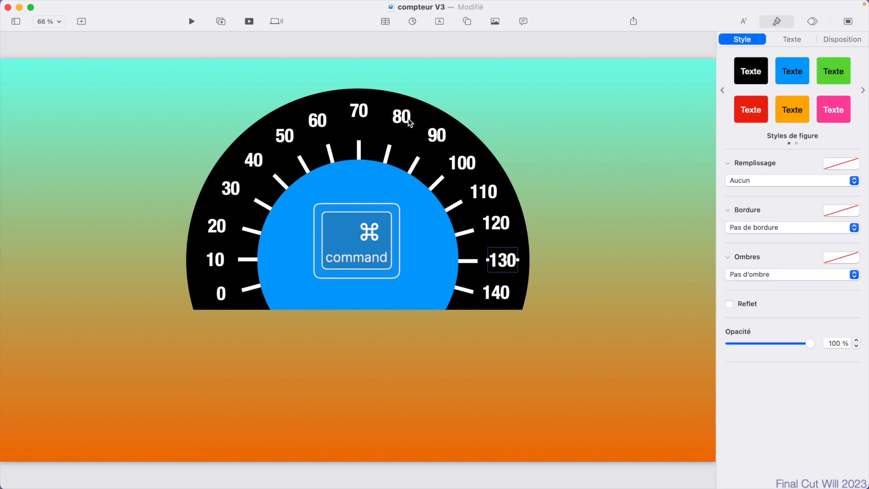
Select all the number labels from 0 to 140 and set their font size to 60 pt.
{"action": "left_click", "coordinate": [520, 281]}
{"action": "left_click", "coordinate": [221, 294]}
{"action": "left_click", "coordinate": [220, 261], "text": "super"}
{"action": "left_click", "coordinate": [496, 293], "text": "super"}
{"action": "left_click", "coordinate": [792, 39]}
{"action": "double_click", "coordinate": [839, 164]}
{"action": "type", "text": "60"}
{"action": "key", "text": "Return"}
Fine-tune the positions of the enlarged 20, 30 and 50 labels beside their ticks.
{"action": "left_click_drag", "start_coordinate": [218, 227], "coordinate": [217, 225]}
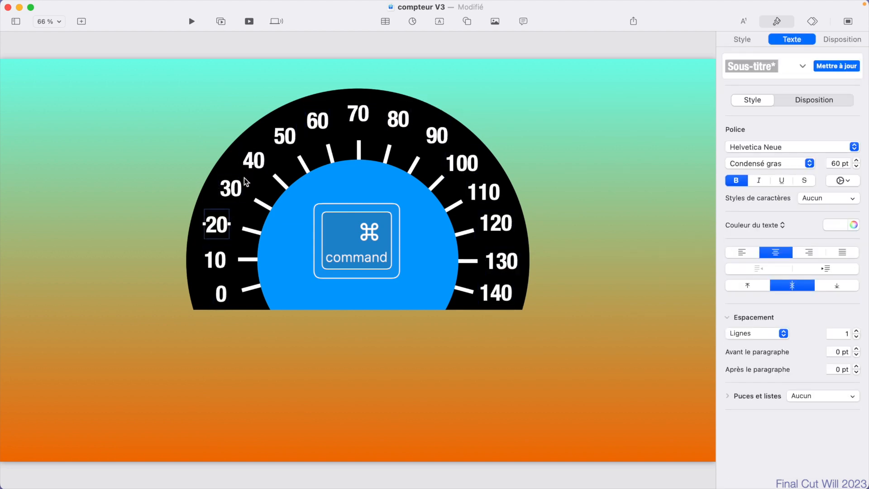
{"action": "left_click_drag", "start_coordinate": [293, 146], "coordinate": [291, 147]}
{"action": "left_click", "coordinate": [324, 202]}
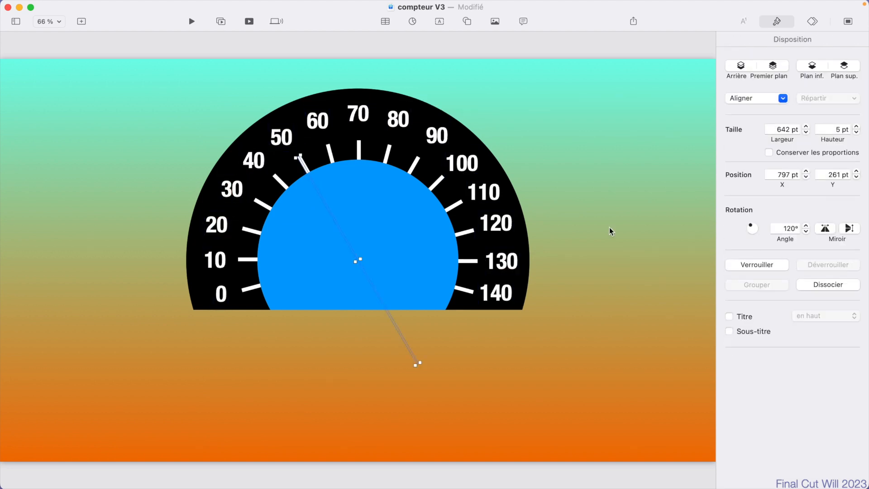
Change the stroke colour of the tick at 50 to red.
{"action": "double_click", "coordinate": [304, 162]}
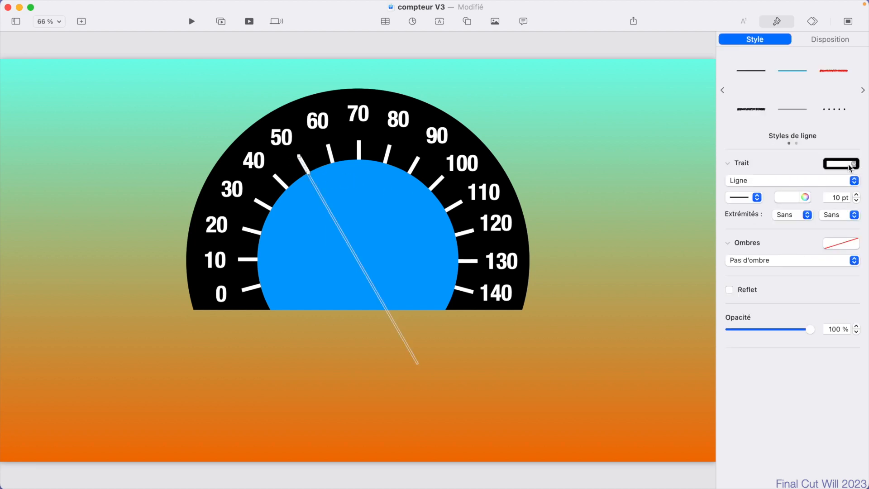
{"action": "left_click", "coordinate": [795, 197]}
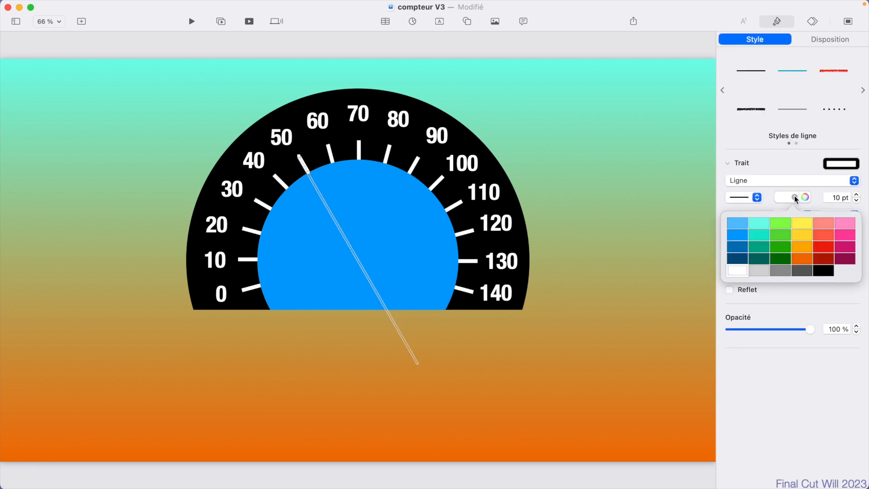
{"action": "left_click", "coordinate": [823, 246]}
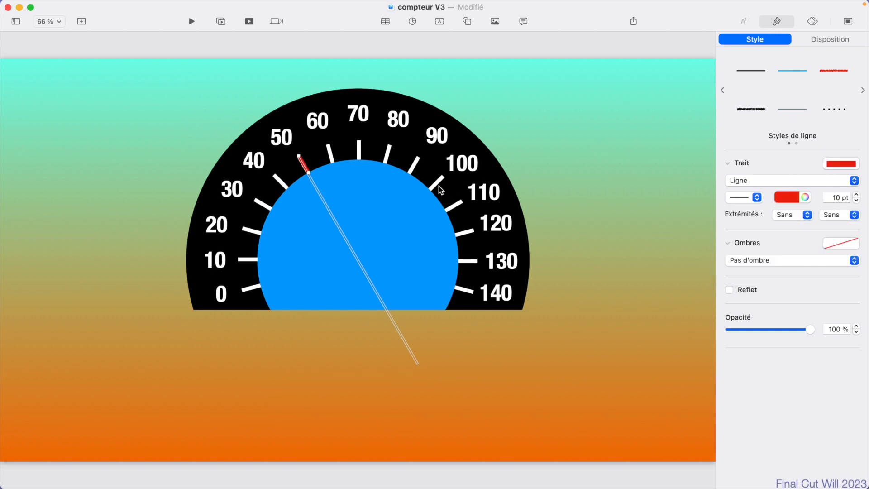
Unlock the tick at 90 and change its stroke colour to red.
{"action": "left_click", "coordinate": [418, 171]}
{"action": "left_click", "coordinate": [414, 168]}
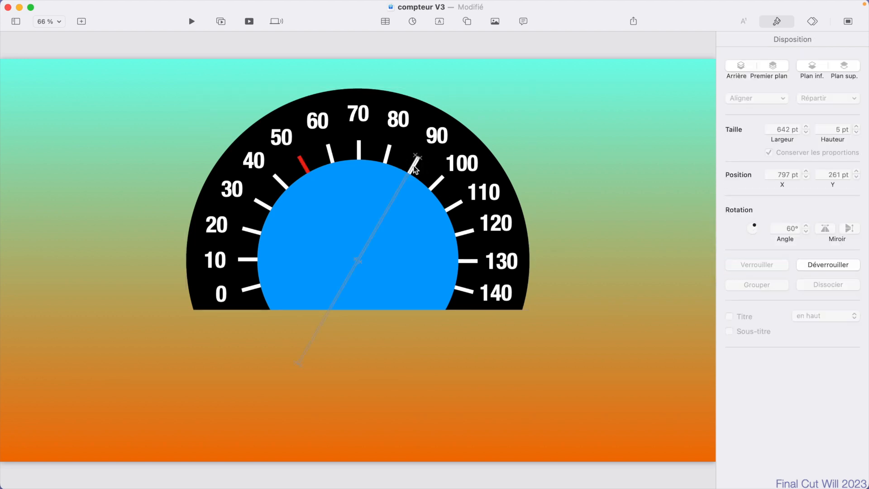
{"action": "left_click", "coordinate": [802, 265]}
{"action": "left_click", "coordinate": [416, 162]}
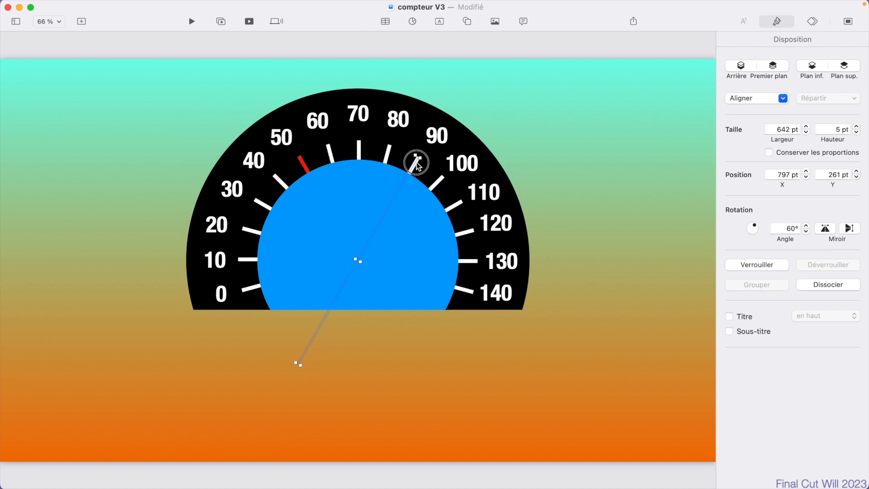
{"action": "left_click", "coordinate": [416, 163]}
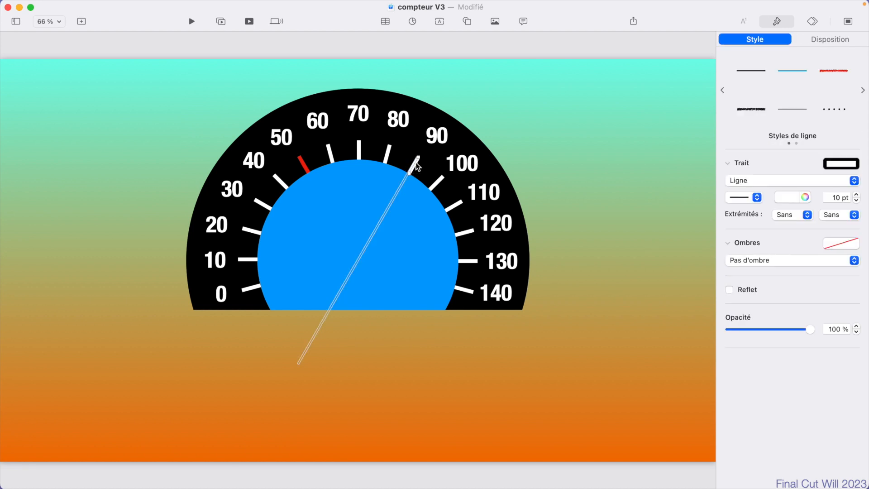
{"action": "left_click", "coordinate": [794, 198]}
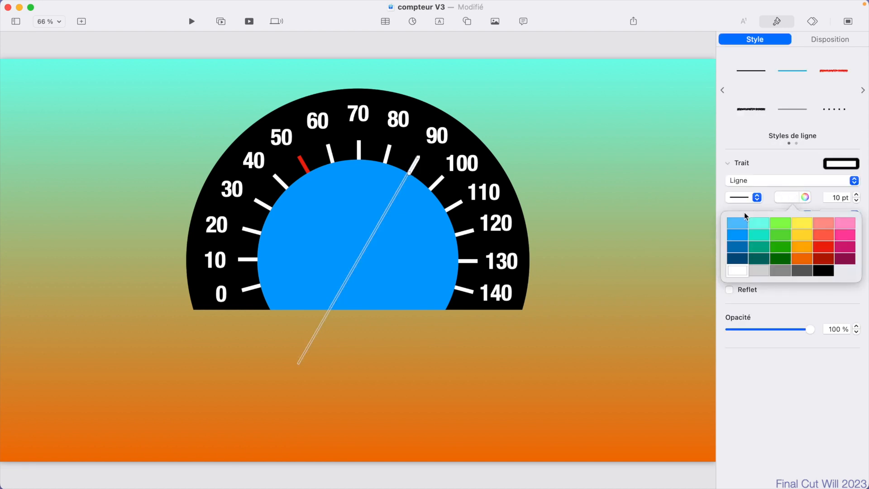
{"action": "left_click", "coordinate": [822, 253]}
{"action": "left_click", "coordinate": [670, 259]}
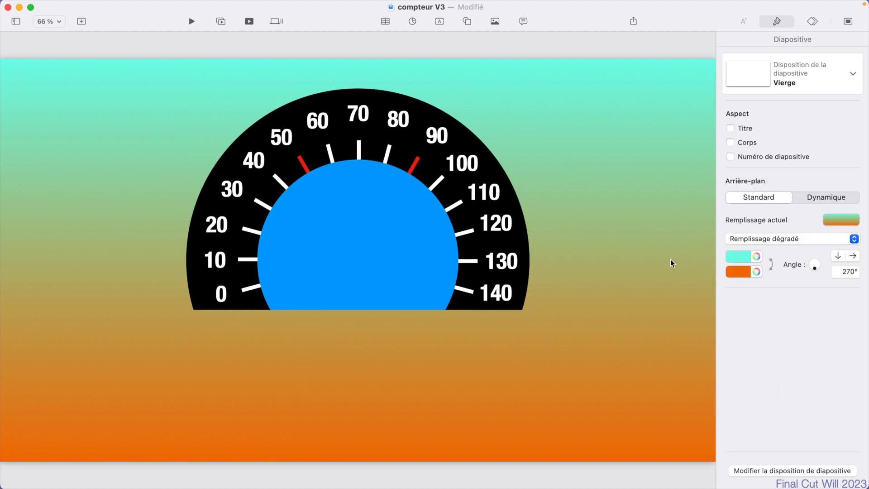
Select every object on the slide and lock them all.
{"action": "key", "text": "super+a"}
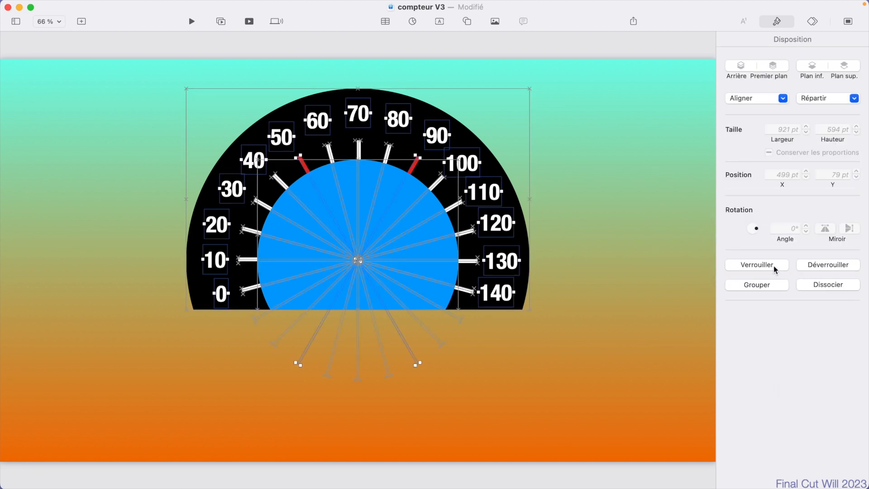
{"action": "left_click", "coordinate": [773, 265]}
{"action": "left_click", "coordinate": [524, 357]}
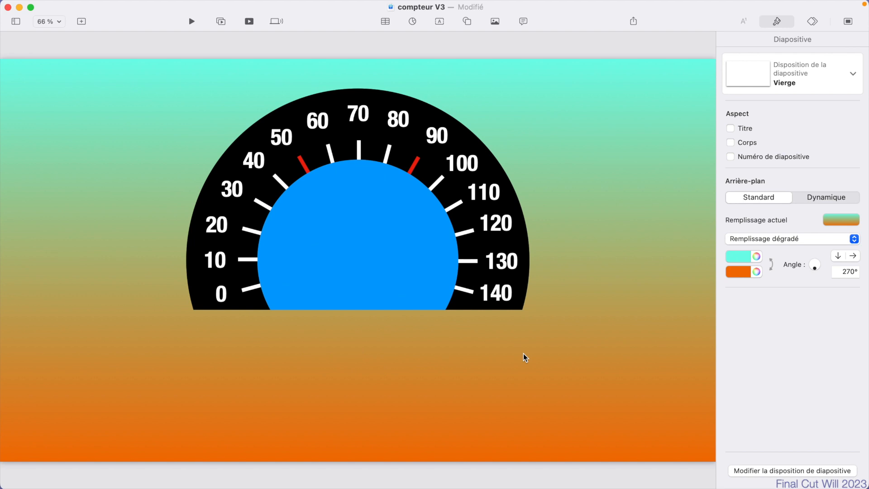
Insert a triangle and apply the red shape style to it.
{"action": "left_click", "coordinate": [468, 23]}
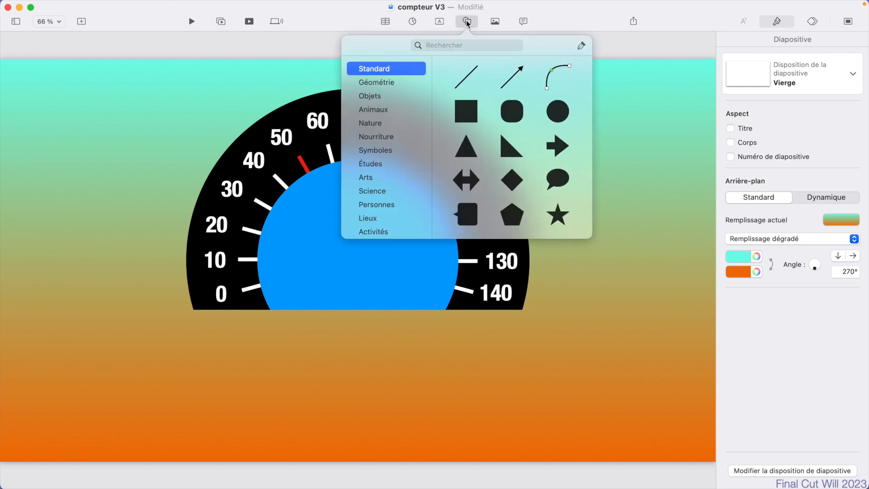
{"action": "left_click", "coordinate": [466, 151]}
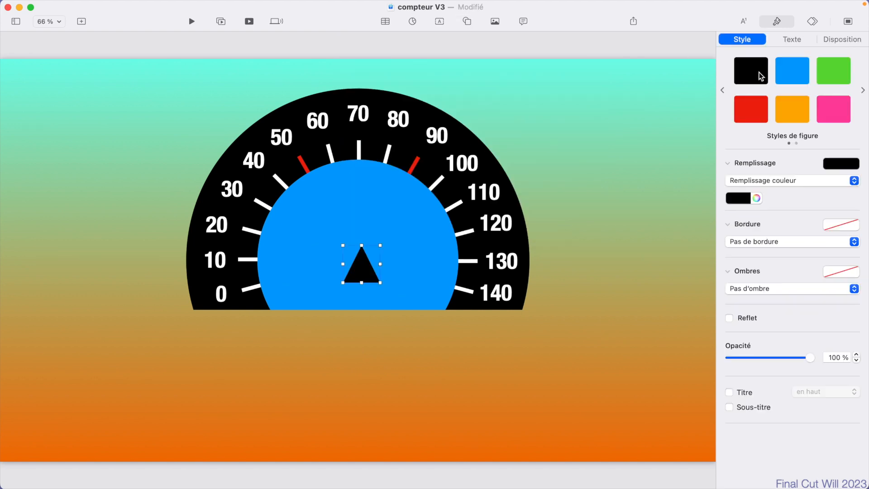
{"action": "left_click", "coordinate": [761, 110]}
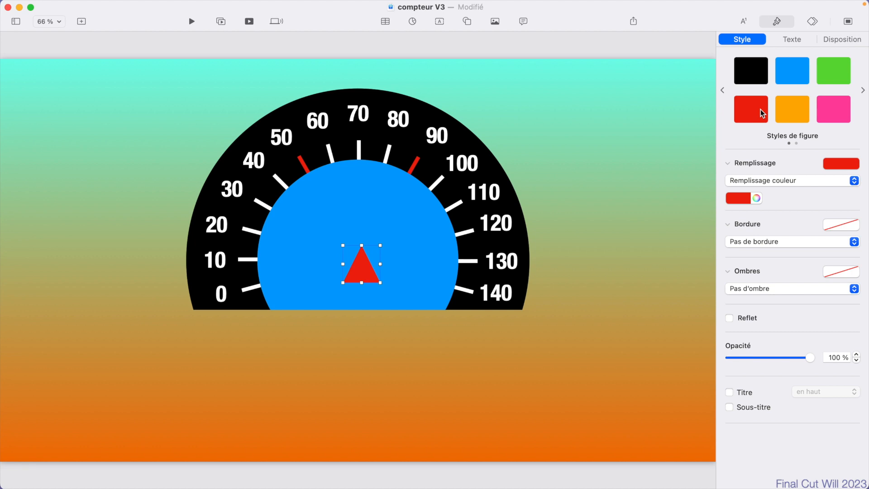
Shape the red triangle into a narrow needle with its base at the dial's centre and its tip just below the 70 label.
{"action": "left_click_drag", "start_coordinate": [362, 245], "coordinate": [361, 194]}
{"action": "left_click", "coordinate": [362, 269]}
{"action": "left_click_drag", "start_coordinate": [362, 270], "coordinate": [361, 251]}
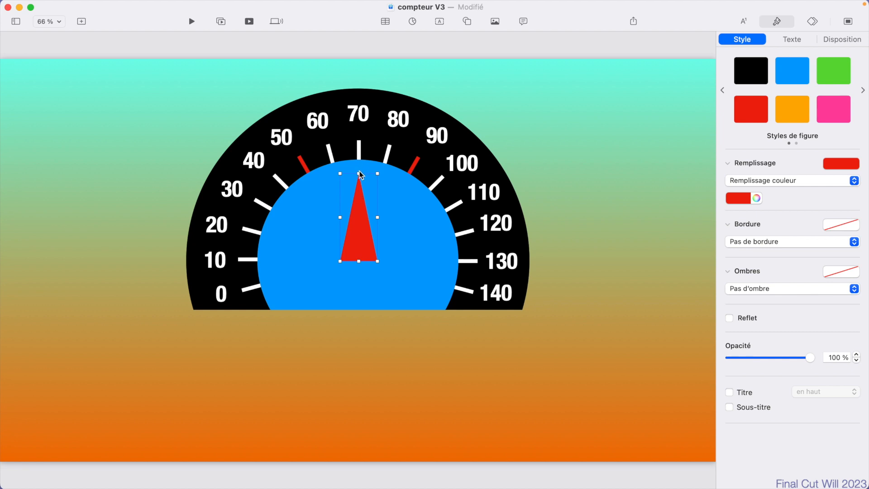
{"action": "left_click_drag", "start_coordinate": [359, 173], "coordinate": [358, 136]}
{"action": "key", "text": "alt"}
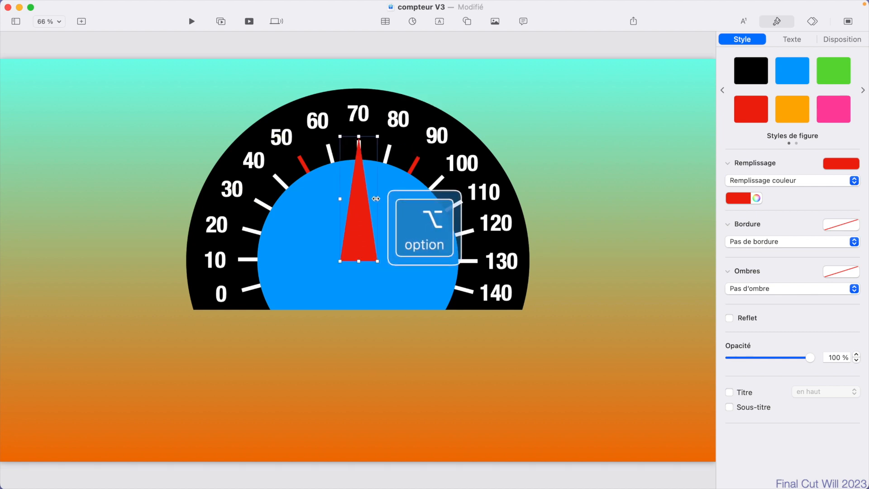
{"action": "left_click_drag", "start_coordinate": [376, 198], "coordinate": [369, 200]}
{"action": "left_click_drag", "start_coordinate": [358, 136], "coordinate": [358, 128]}
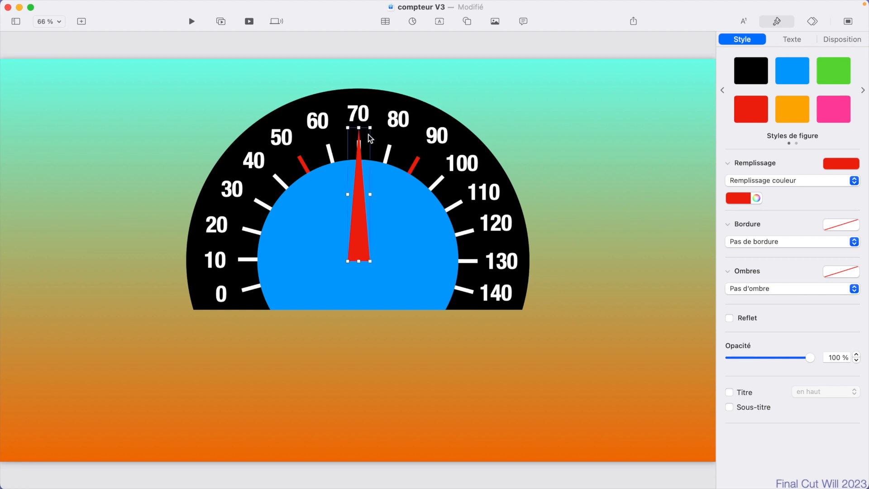
Insert a square, give it the orange shape style and place it over the needle's tip below the 70.
{"action": "left_click", "coordinate": [467, 21]}
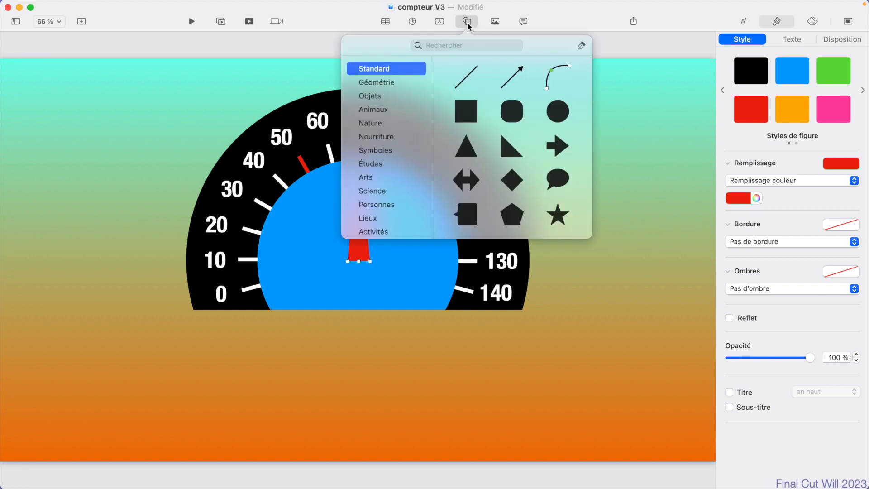
{"action": "left_click", "coordinate": [470, 112]}
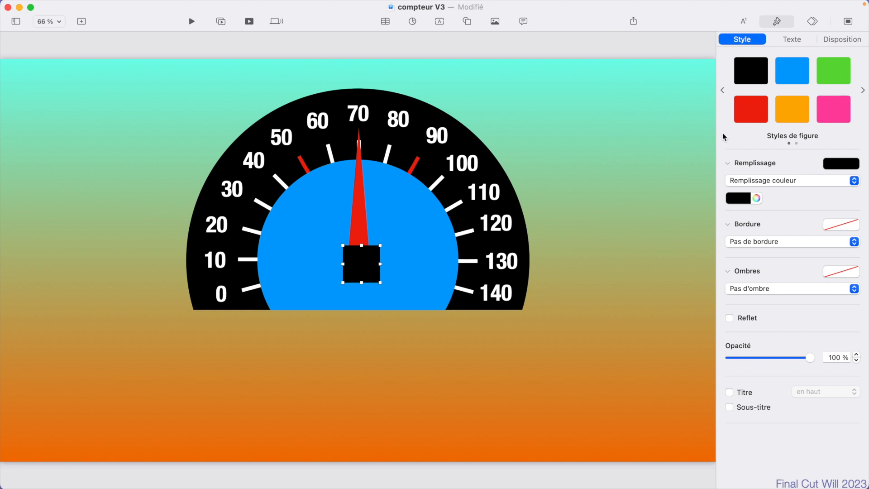
{"action": "left_click", "coordinate": [790, 110]}
{"action": "left_click_drag", "start_coordinate": [355, 254], "coordinate": [354, 124]}
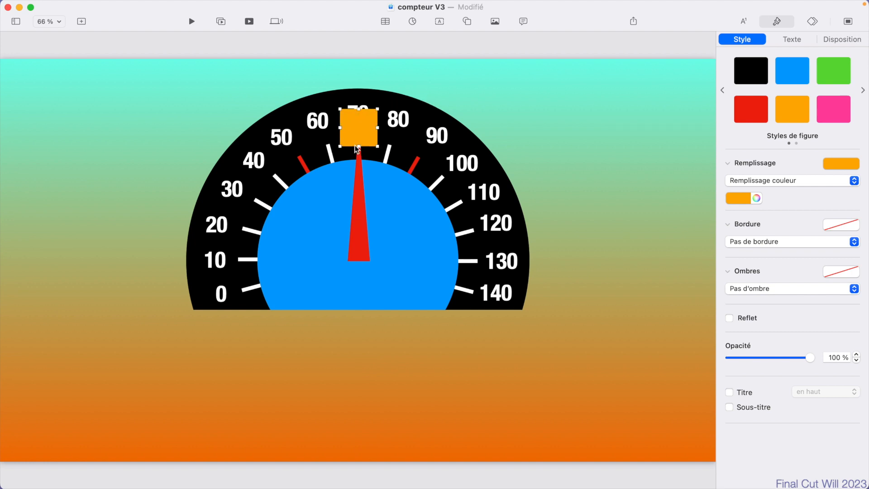
Subtract the orange square from the red needle to cut off its pointed tip.
{"action": "left_click", "coordinate": [359, 211], "text": "shift"}
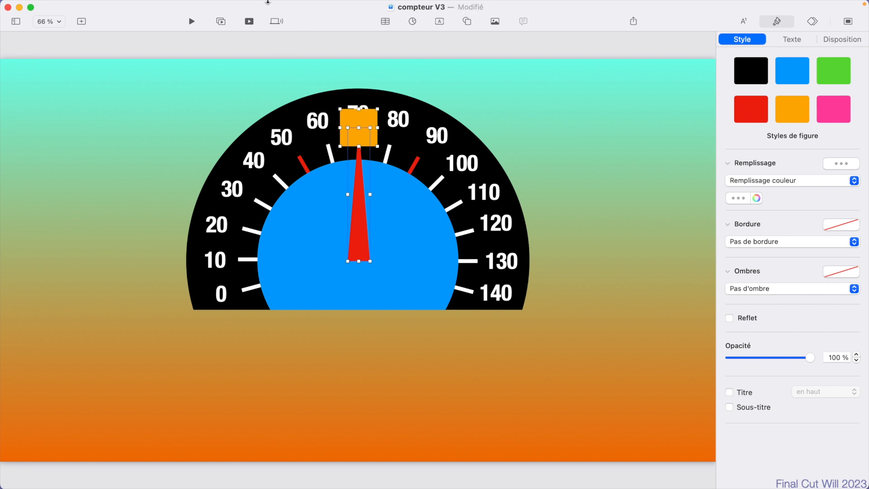
{"action": "mouse_move", "coordinate": [268, 2]}
{"action": "left_click", "coordinate": [236, 6]}
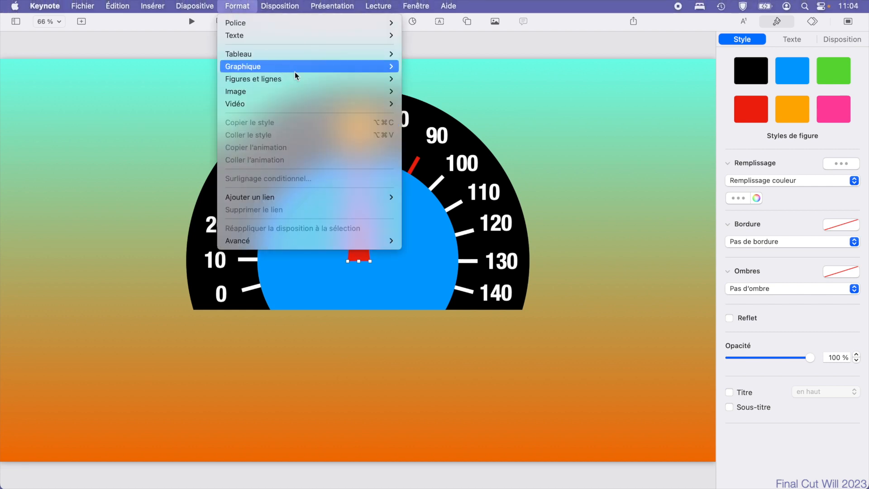
{"action": "mouse_move", "coordinate": [309, 81]}
{"action": "left_click", "coordinate": [469, 171]}
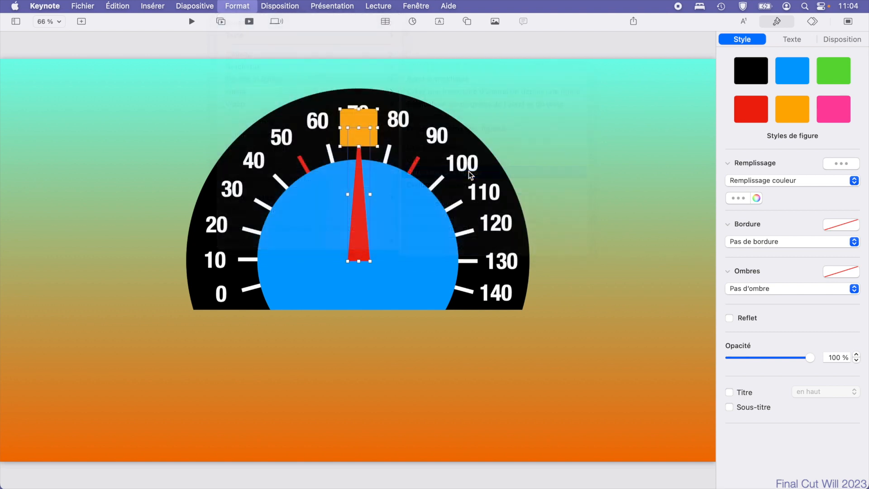
{"action": "left_click", "coordinate": [569, 200]}
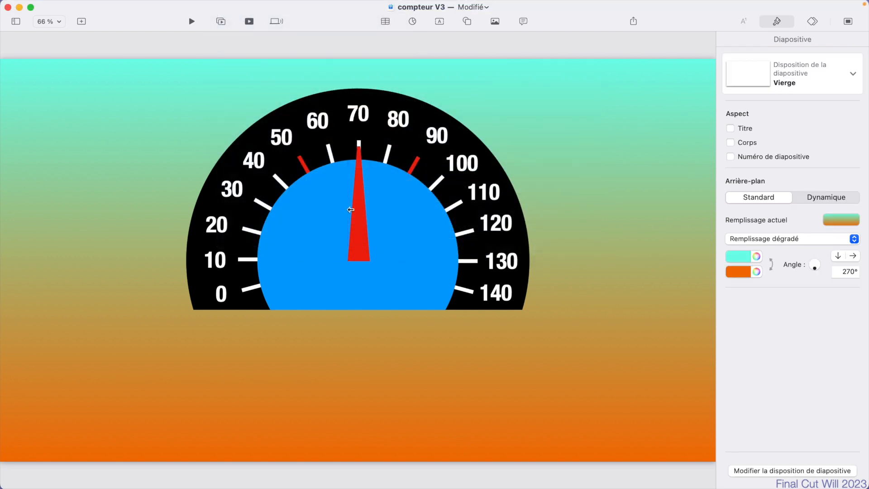
Duplicate the red needle directly below the original, starting at the dial's centre, and group the two shapes.
{"action": "left_click", "coordinate": [359, 236]}
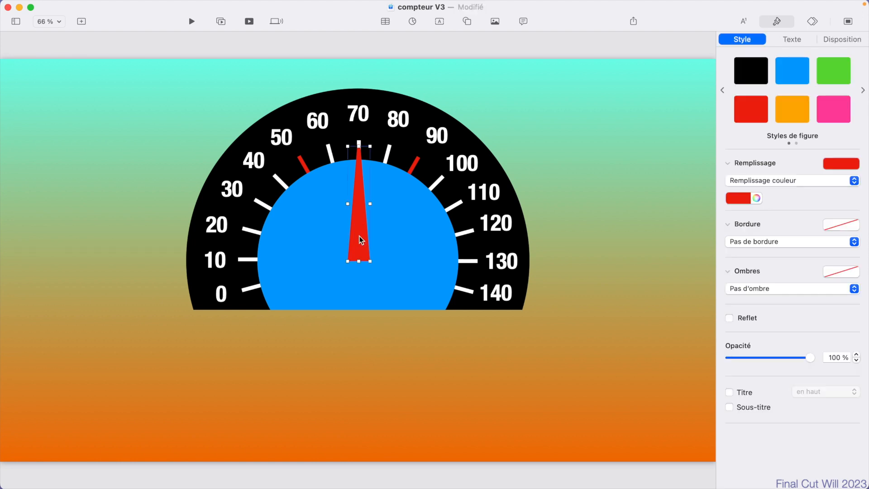
{"action": "left_click_drag", "start_coordinate": [362, 206], "coordinate": [361, 317]}
{"action": "right_click", "coordinate": [358, 226]}
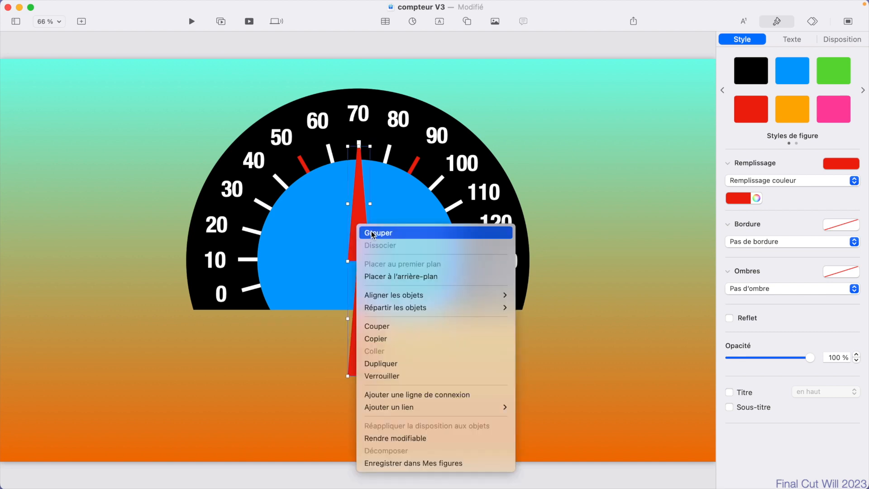
{"action": "left_click", "coordinate": [378, 232]}
Set the opacity of the lower needle within the group to 0 %.
{"action": "left_click", "coordinate": [361, 348]}
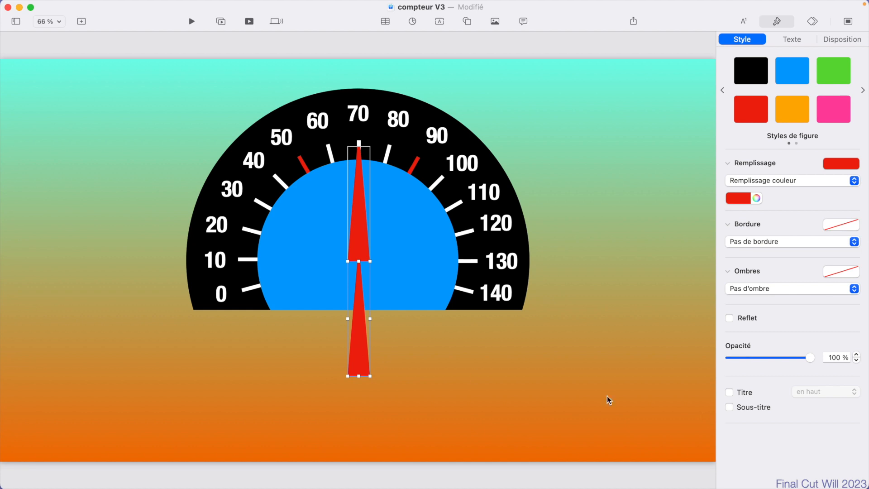
{"action": "left_click_drag", "start_coordinate": [810, 360], "coordinate": [716, 365]}
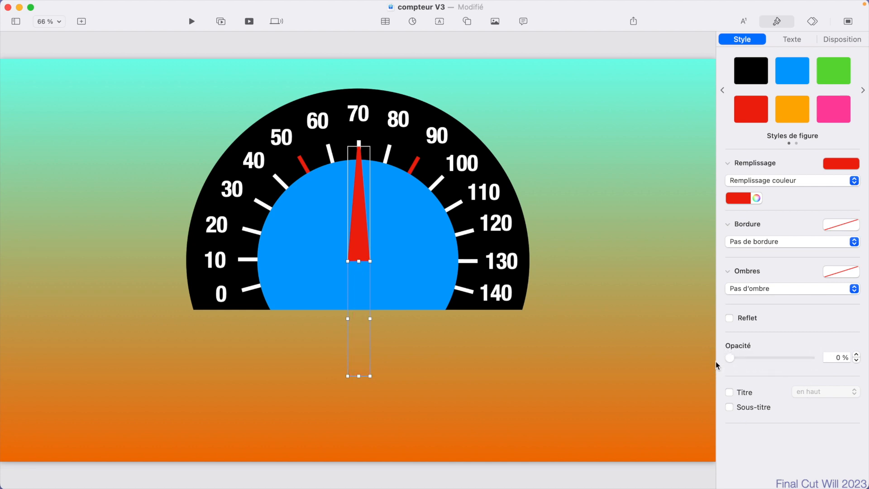
Insert a black circle over the red needle's base at the centre of the dial.
{"action": "left_click", "coordinate": [527, 364]}
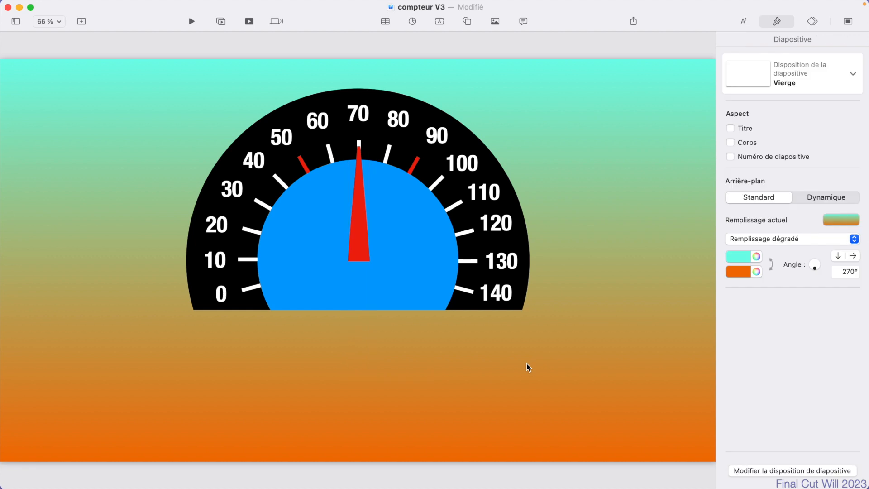
{"action": "left_click", "coordinate": [357, 238]}
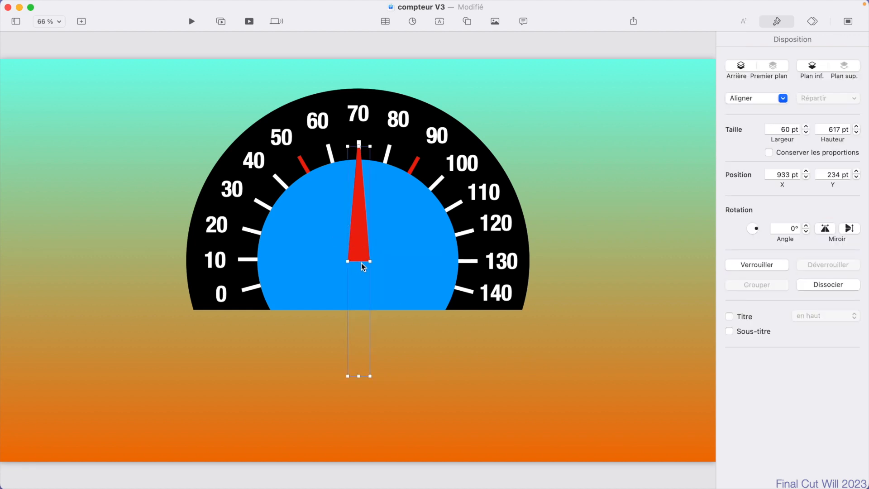
{"action": "left_click", "coordinate": [467, 23]}
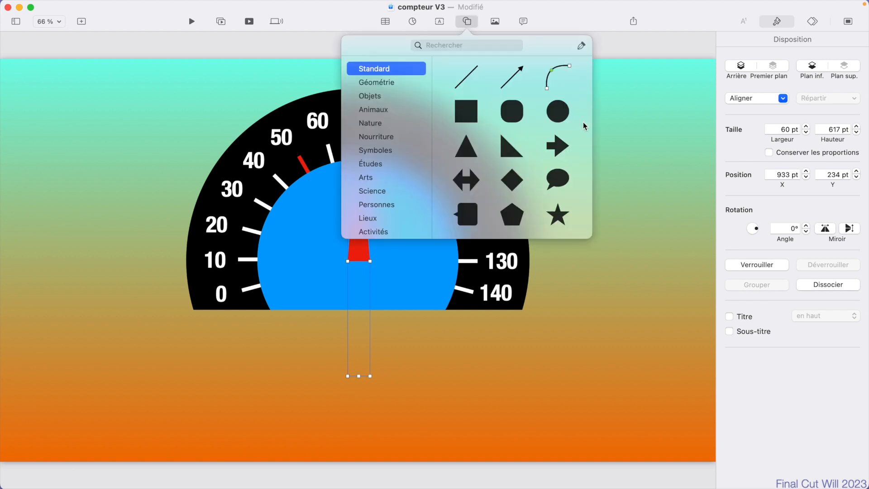
{"action": "left_click", "coordinate": [557, 111]}
{"action": "left_click_drag", "start_coordinate": [364, 262], "coordinate": [367, 271]}
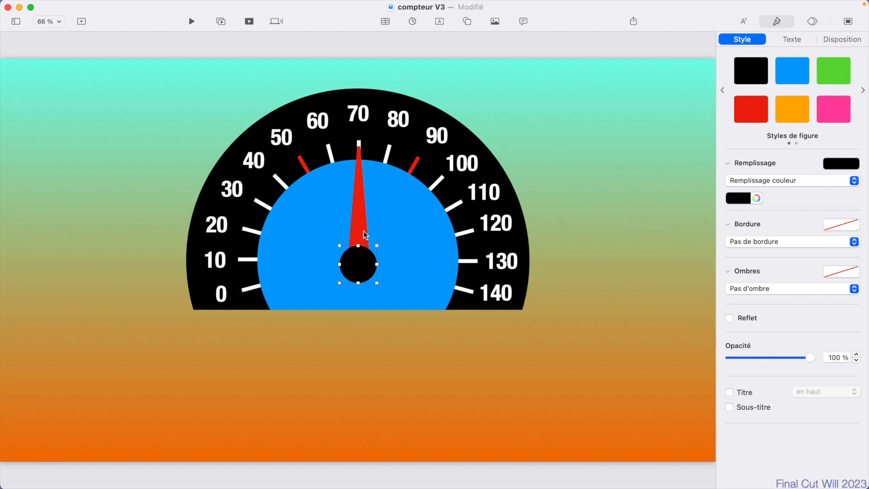
Align the black circle and the needle group on their horizontal and vertical centres, then group them together.
{"action": "left_click", "coordinate": [363, 232], "text": "shift"}
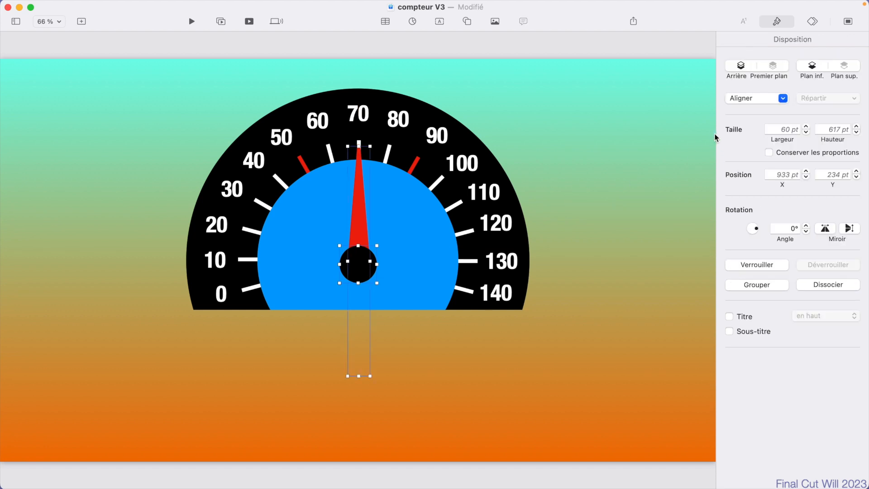
{"action": "left_click", "coordinate": [746, 101]}
{"action": "left_click", "coordinate": [746, 125]}
{"action": "left_click", "coordinate": [748, 101]}
{"action": "left_click", "coordinate": [746, 166]}
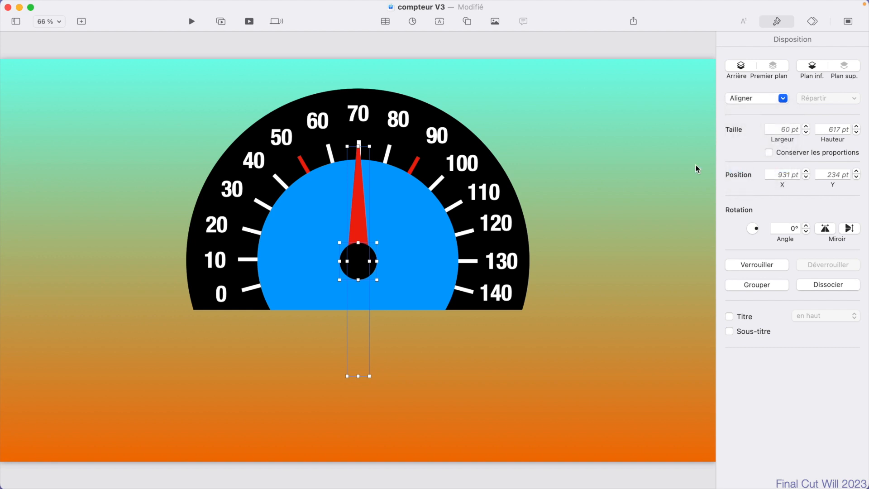
{"action": "right_click", "coordinate": [361, 218]}
{"action": "left_click", "coordinate": [378, 222]}
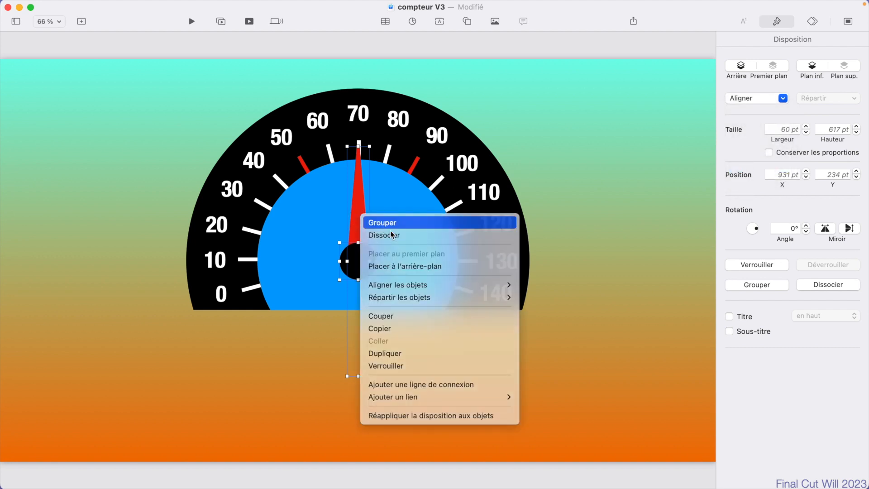
Add a Faire pivoter action effect to the grouped needle and circle.
{"action": "left_click", "coordinate": [813, 23]}
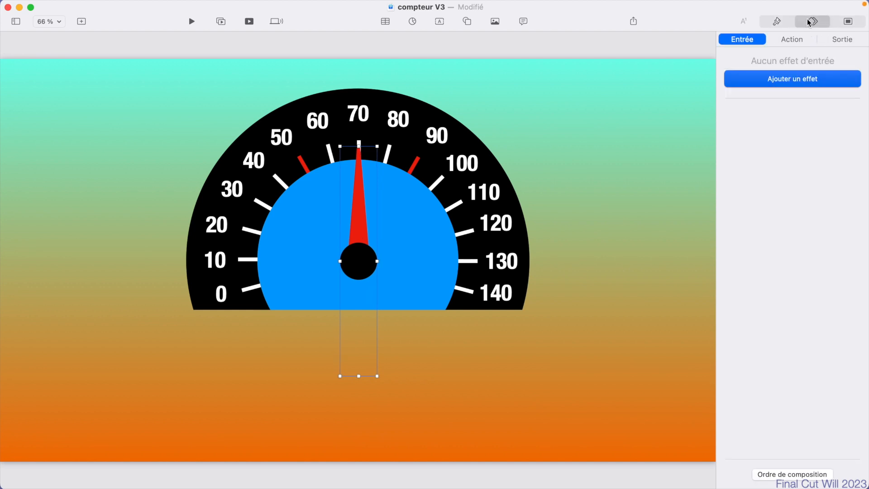
{"action": "left_click", "coordinate": [792, 40]}
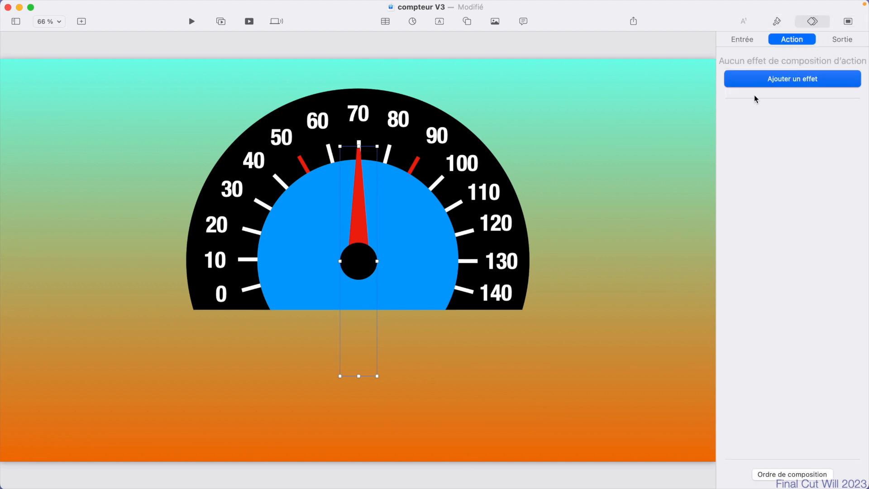
{"action": "left_click", "coordinate": [790, 81]}
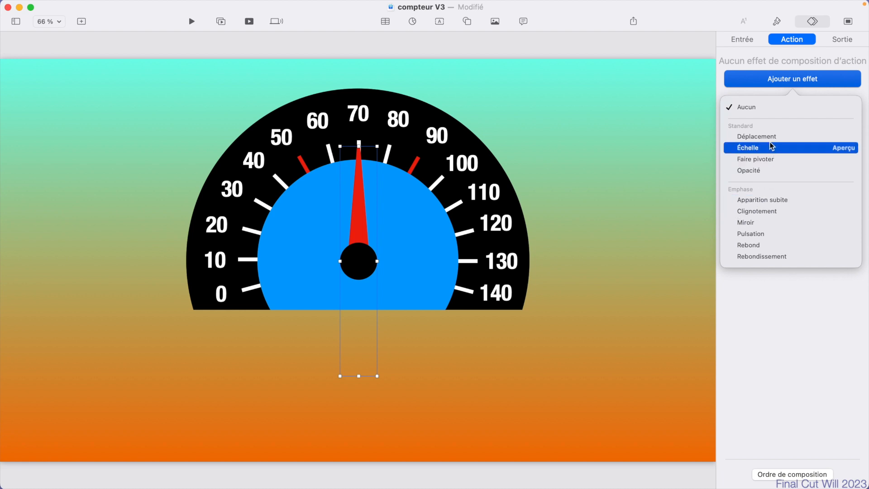
{"action": "left_click", "coordinate": [770, 158]}
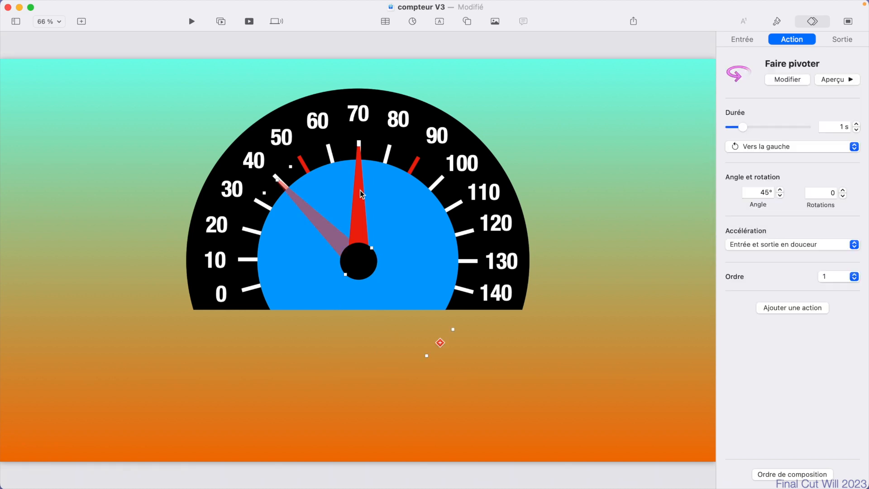
Rotate the needle group about the dial's centre until the needle points at the 0 mark.
{"action": "left_click", "coordinate": [624, 219]}
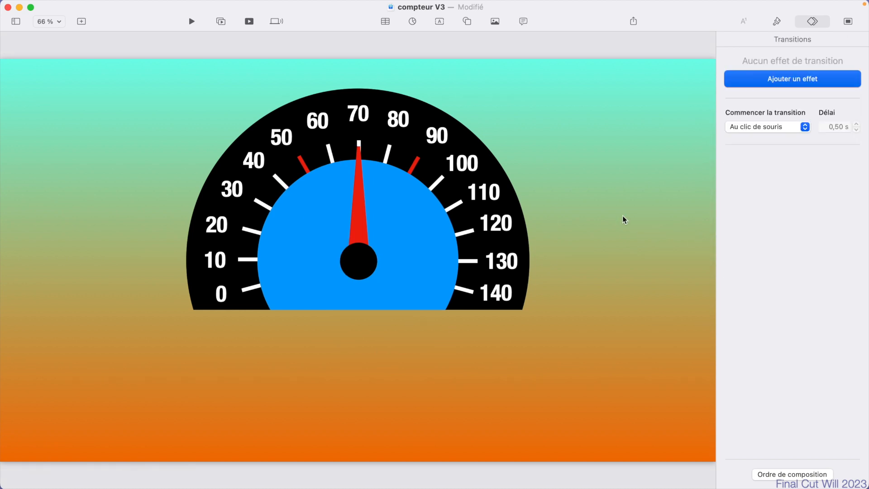
{"action": "left_click", "coordinate": [360, 197]}
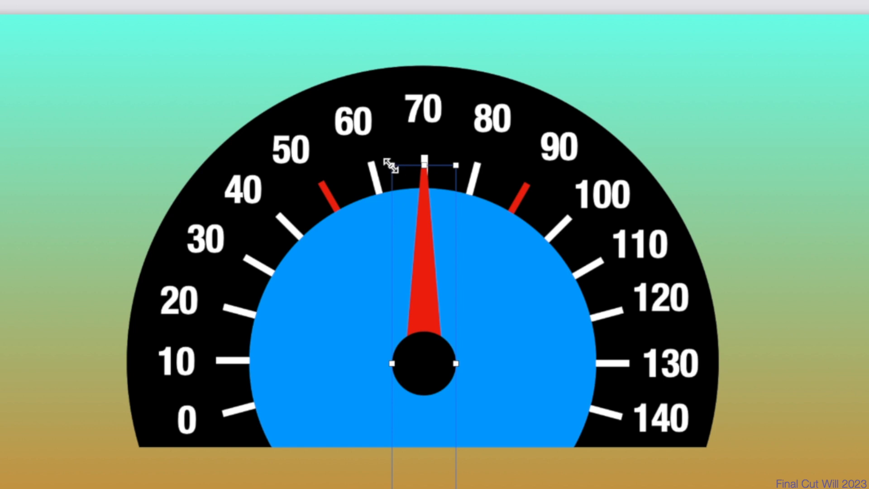
{"action": "left_click_drag", "start_coordinate": [384, 171], "coordinate": [230, 445]}
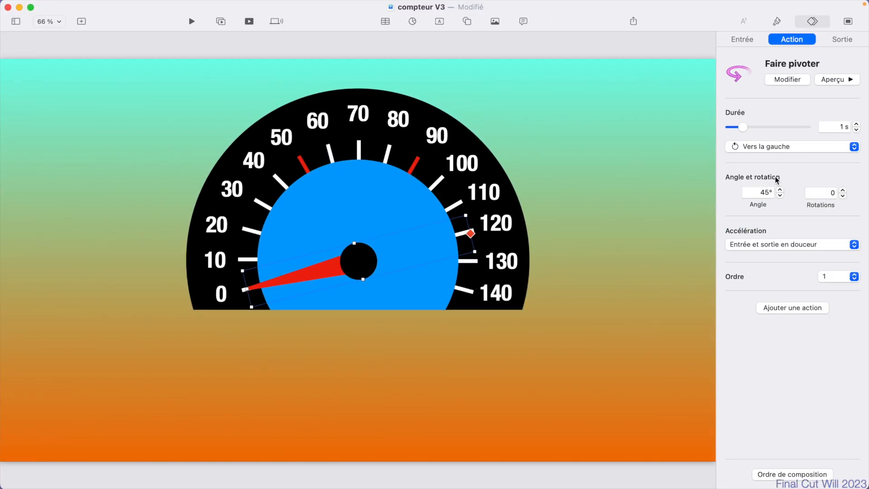
Set the needle's rotation action to Vers la droite with a duration of 2 s.
{"action": "left_click", "coordinate": [756, 147]}
{"action": "left_click", "coordinate": [755, 147]}
{"action": "left_click", "coordinate": [756, 149]}
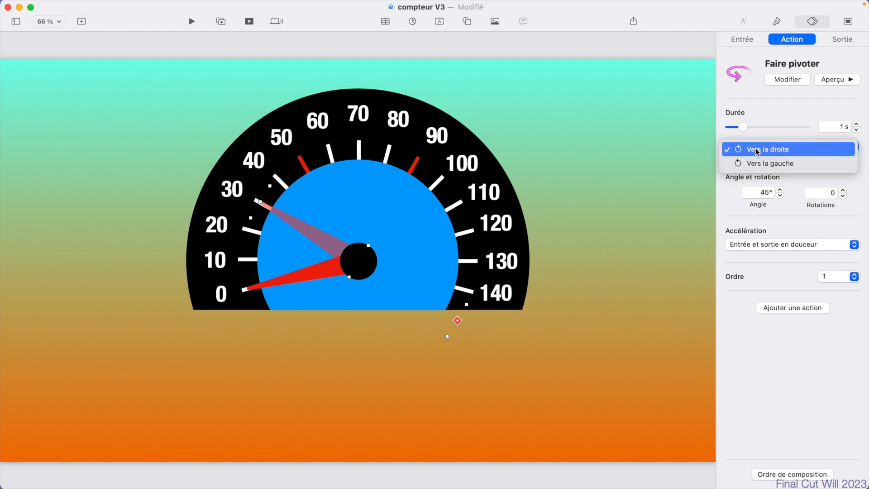
{"action": "left_click", "coordinate": [762, 134]}
{"action": "left_click", "coordinate": [848, 127]}
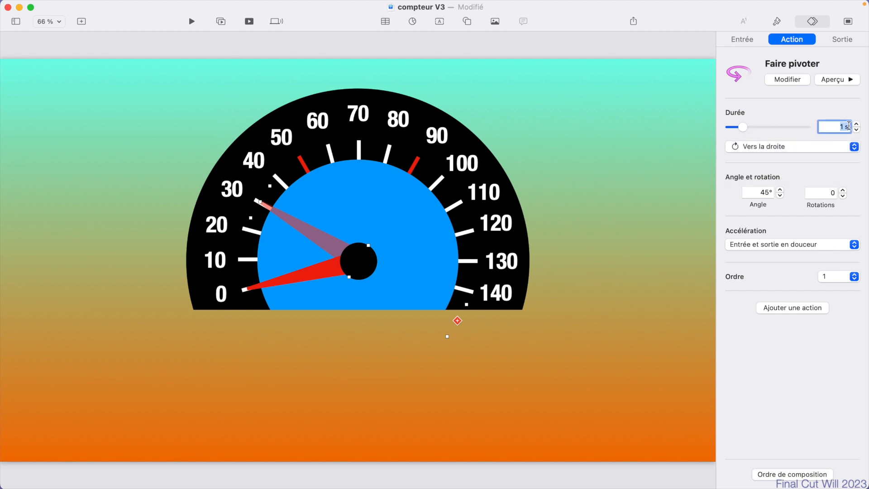
{"action": "type", "text": "2"}
{"action": "key", "text": "Return"}
Set the first rotation action's angle to 130° and preview the effect.
{"action": "left_click", "coordinate": [760, 193]}
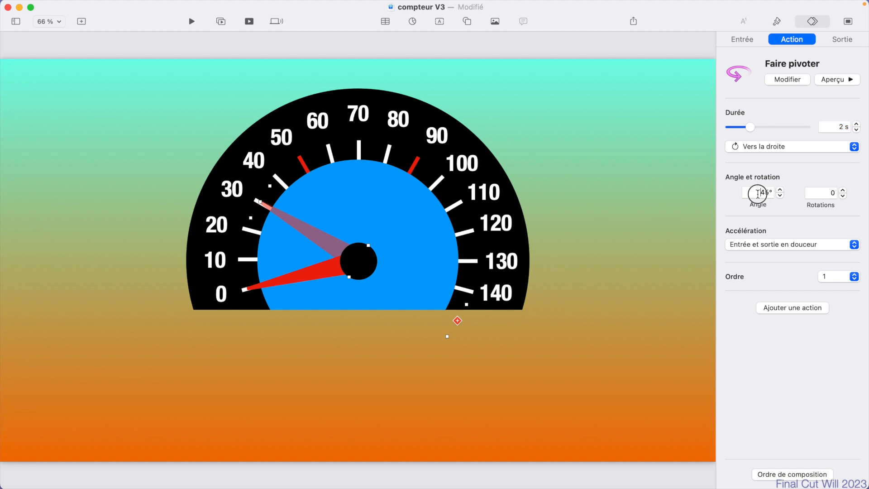
{"action": "type", "text": "13"}
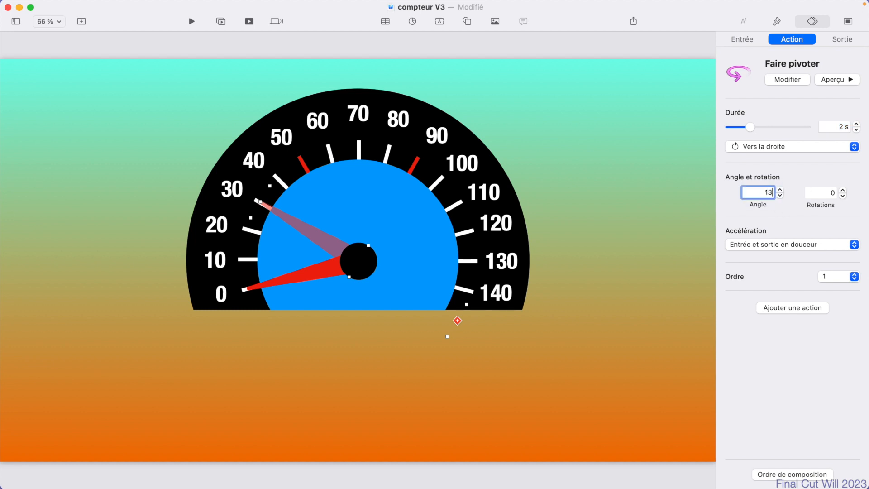
{"action": "type", "text": "0"}
{"action": "key", "text": "Return"}
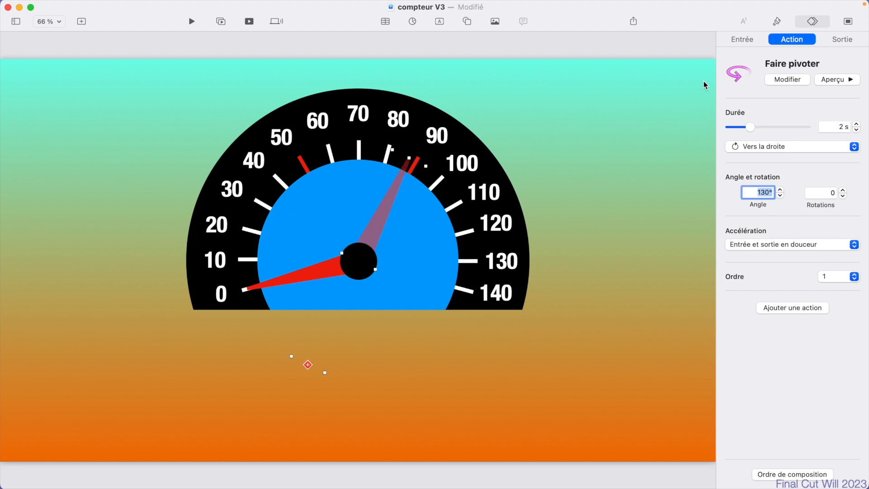
{"action": "left_click", "coordinate": [843, 85]}
{"action": "left_click", "coordinate": [836, 79]}
Add a second Faire pivoter action to the needle with a duration of 1,5 s and an angle of 10°.
{"action": "left_click", "coordinate": [795, 308]}
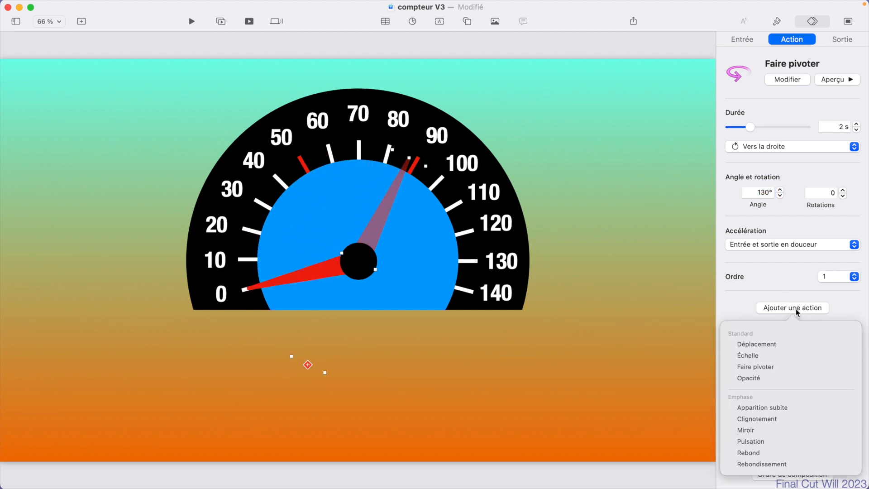
{"action": "left_click", "coordinate": [762, 367]}
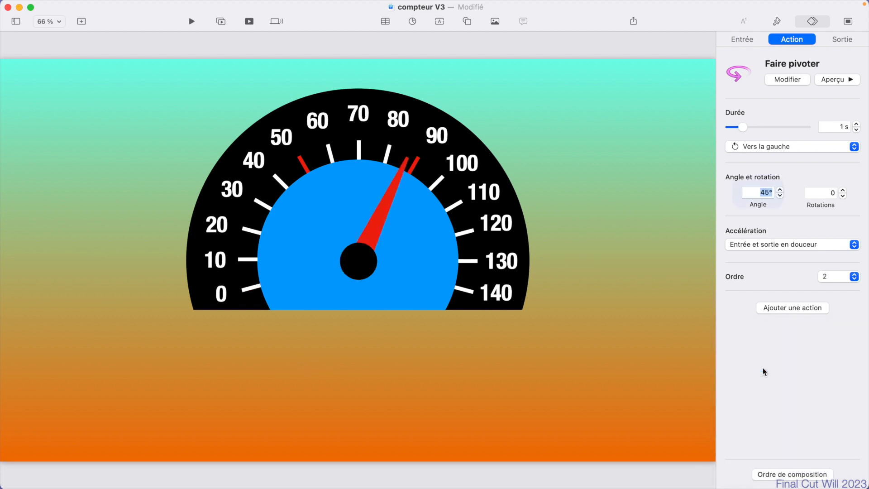
{"action": "left_click", "coordinate": [857, 125]}
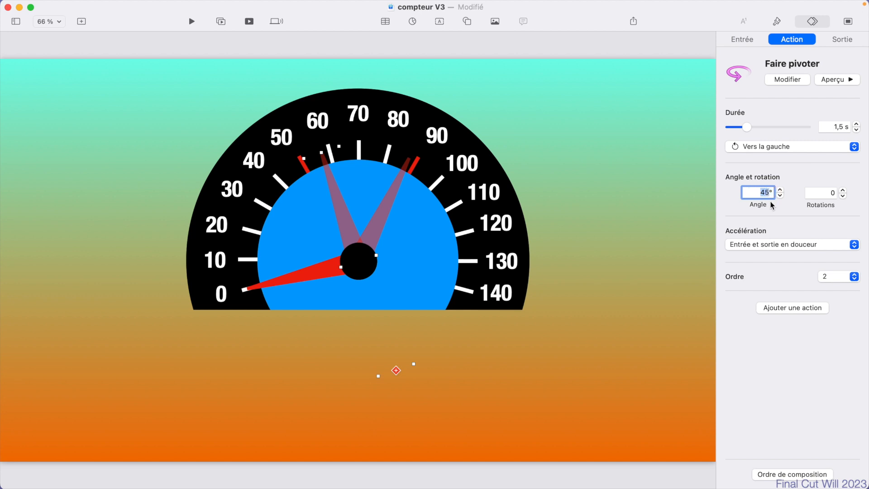
{"action": "type", "text": "10"}
{"action": "key", "text": "Return"}
Add a third Faire pivoter action turning Vers la droite over 1,25 s, and play the slide to check the needle's animation.
{"action": "left_click", "coordinate": [797, 309]}
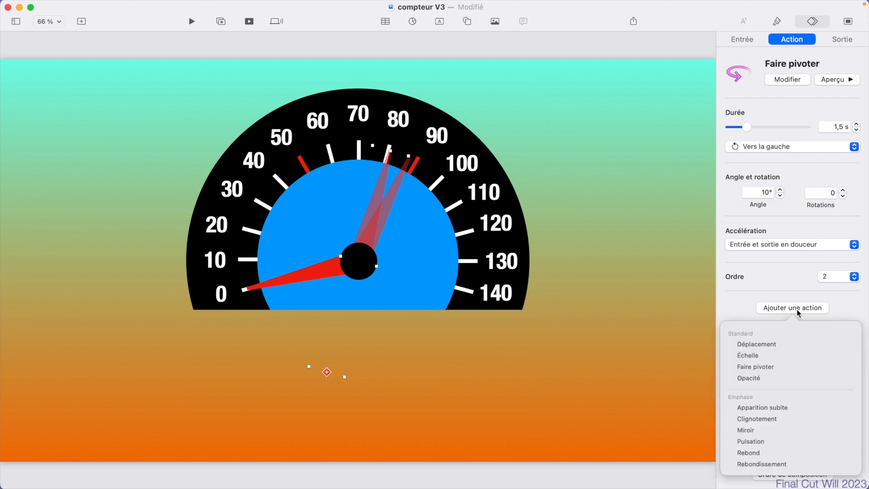
{"action": "left_click", "coordinate": [775, 367]}
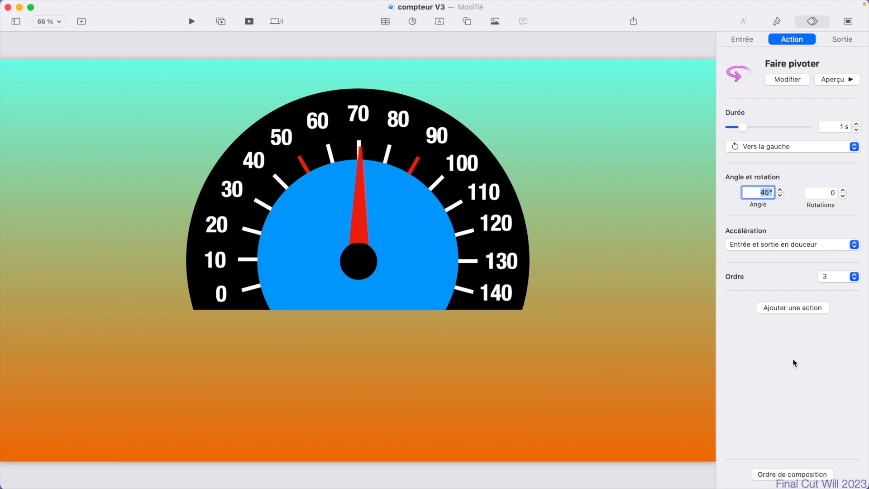
{"action": "left_click", "coordinate": [759, 148]}
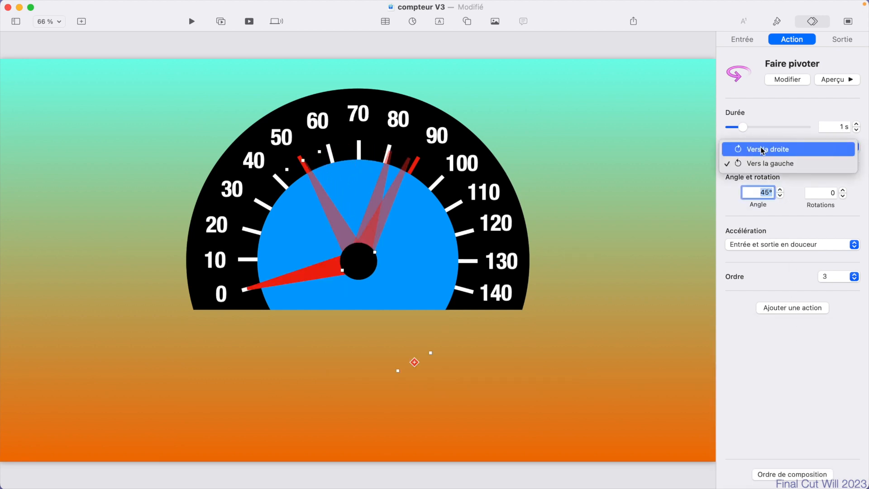
{"action": "left_click", "coordinate": [763, 145]}
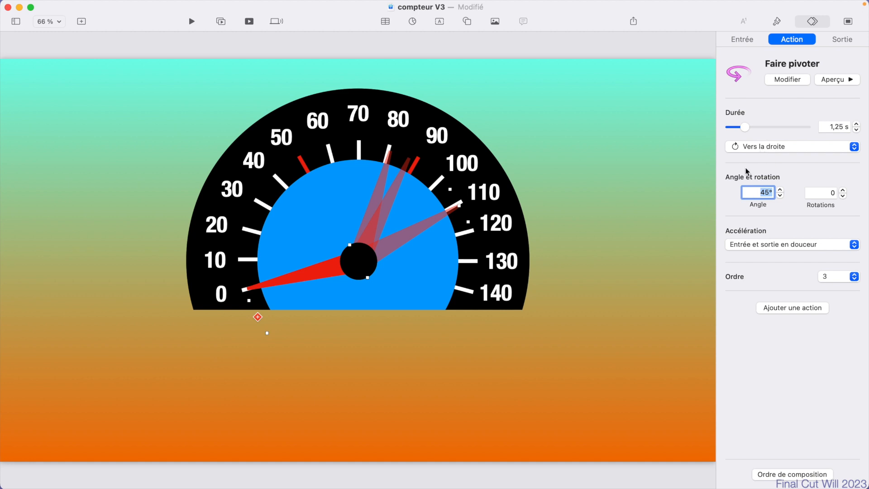
{"action": "left_click", "coordinate": [190, 21]}
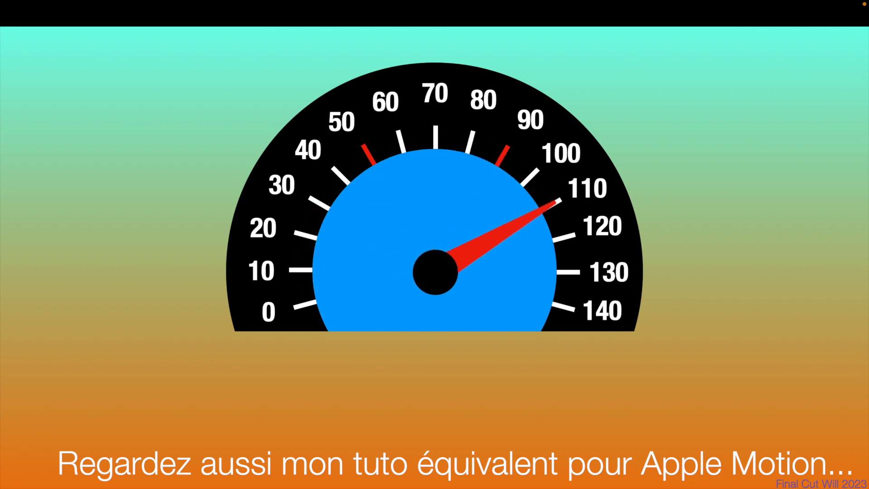
{"action": "key", "text": "Escape"}
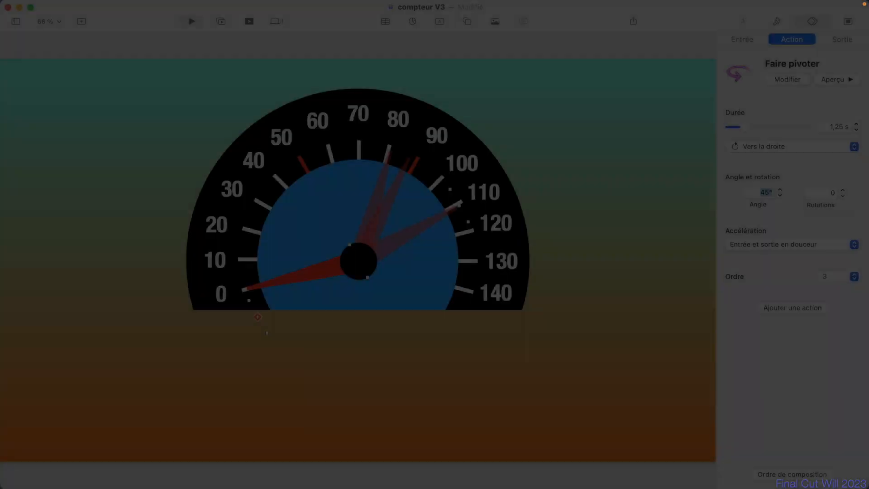
In the build order, start the second and third rotations after the preceding one, and the first Après la transition with a 0,20 s delay.
{"action": "left_click", "coordinate": [796, 475]}
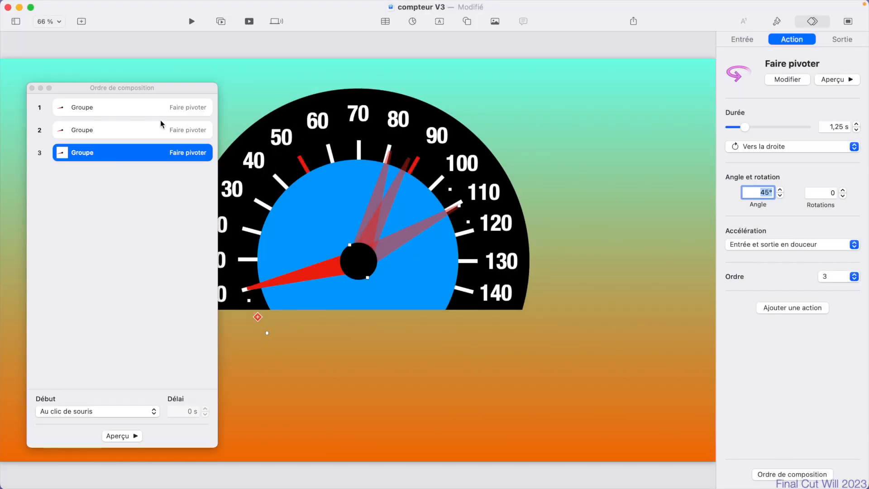
{"action": "mouse_move", "coordinate": [105, 132]}
{"action": "left_mouse_down"}
{"action": "mouse_move", "coordinate": [113, 108]}
{"action": "mouse_move", "coordinate": [132, 140]}
{"action": "mouse_move", "coordinate": [109, 131]}
{"action": "left_mouse_up"}
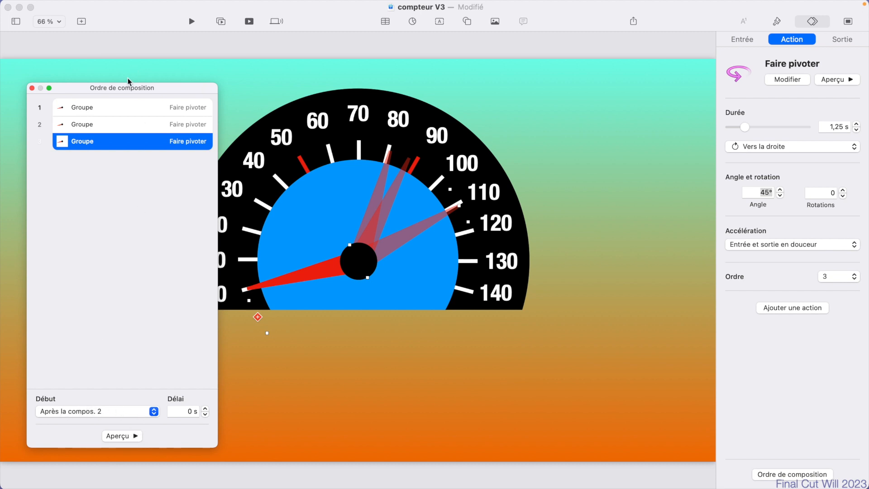
{"action": "left_click", "coordinate": [118, 108]}
{"action": "left_click", "coordinate": [123, 410]}
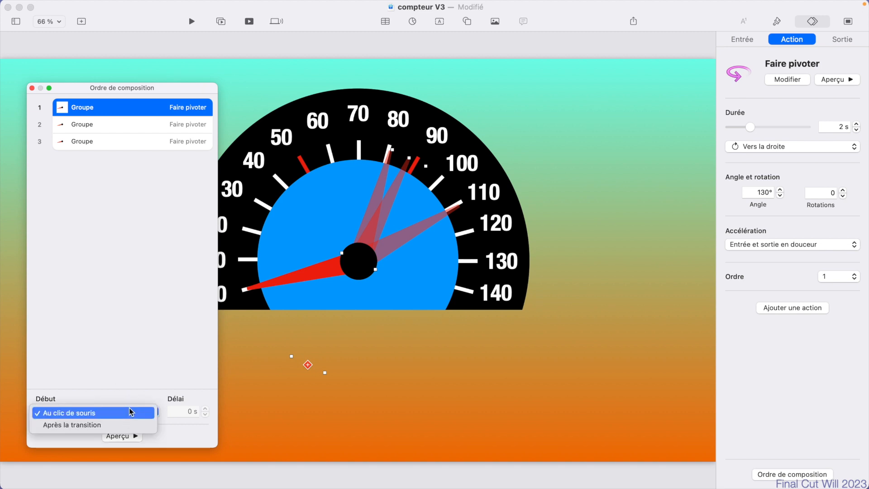
{"action": "left_click", "coordinate": [97, 426]}
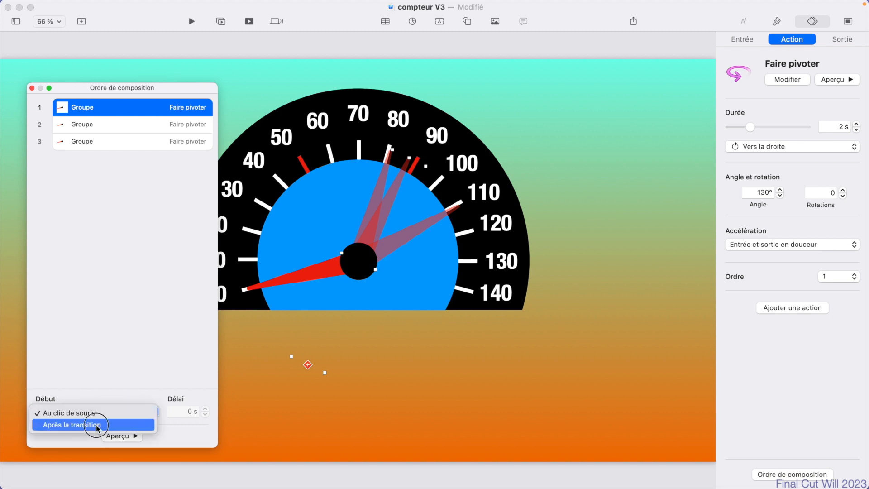
{"action": "left_click", "coordinate": [205, 408]}
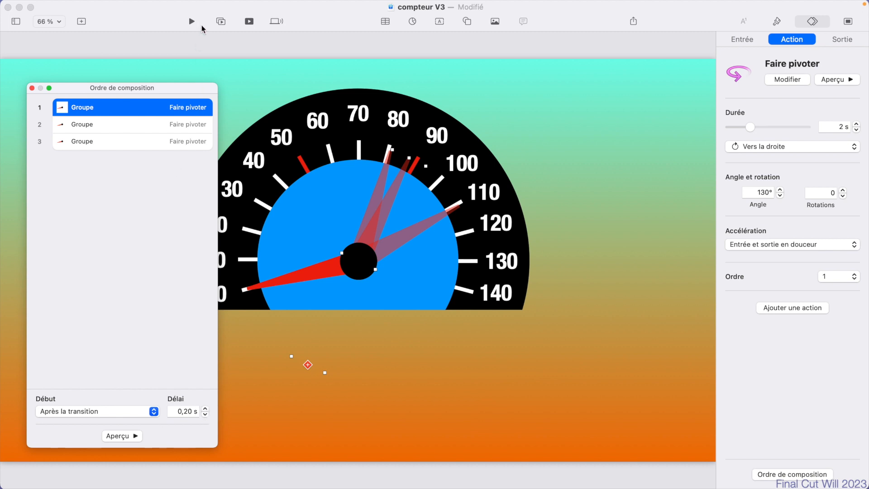